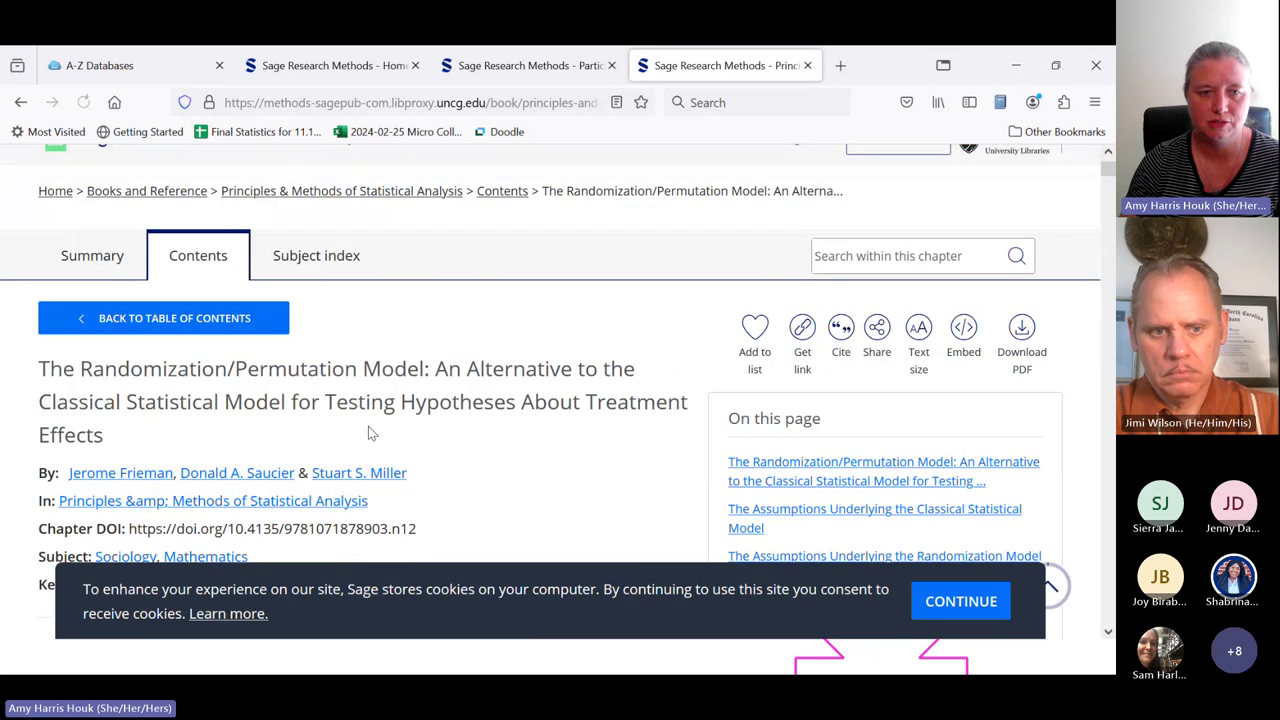
# Return from the randomization/permutation chapter to the main page of the Principles & Methods of Statistical Analysis handbook
pyautogui.scroll(5, 338, 457)
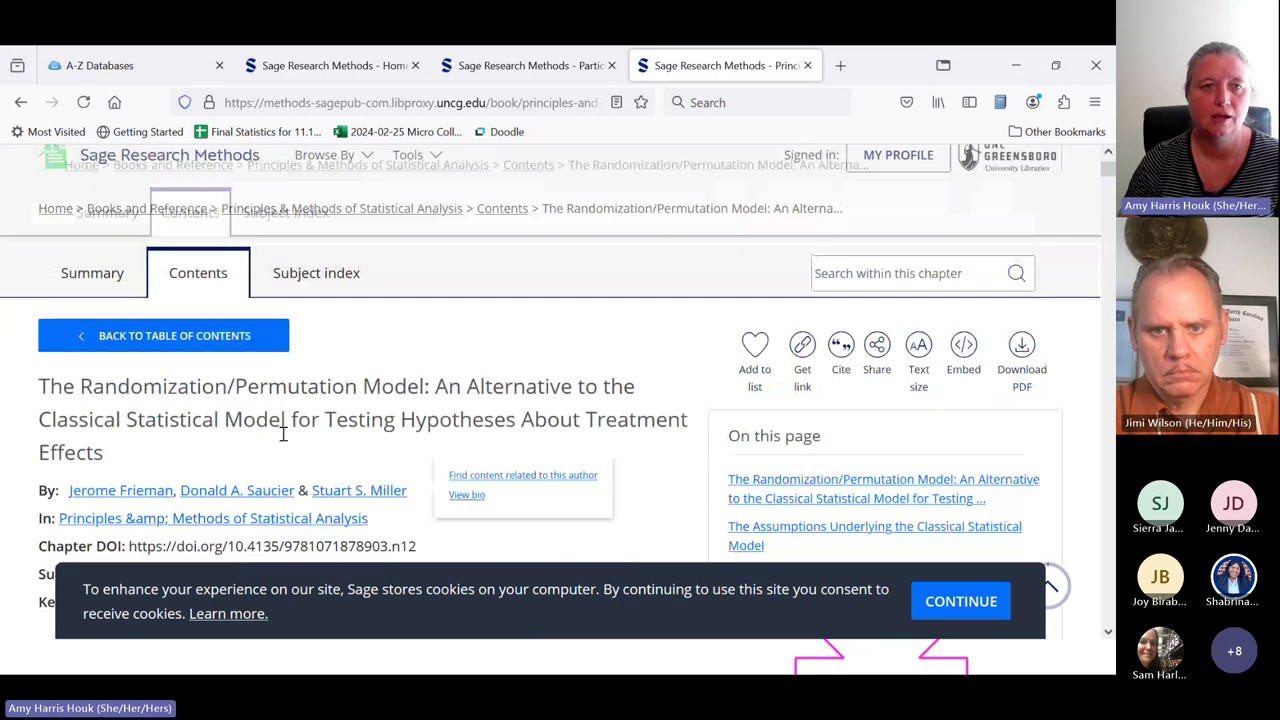
pyautogui.click(21, 103)
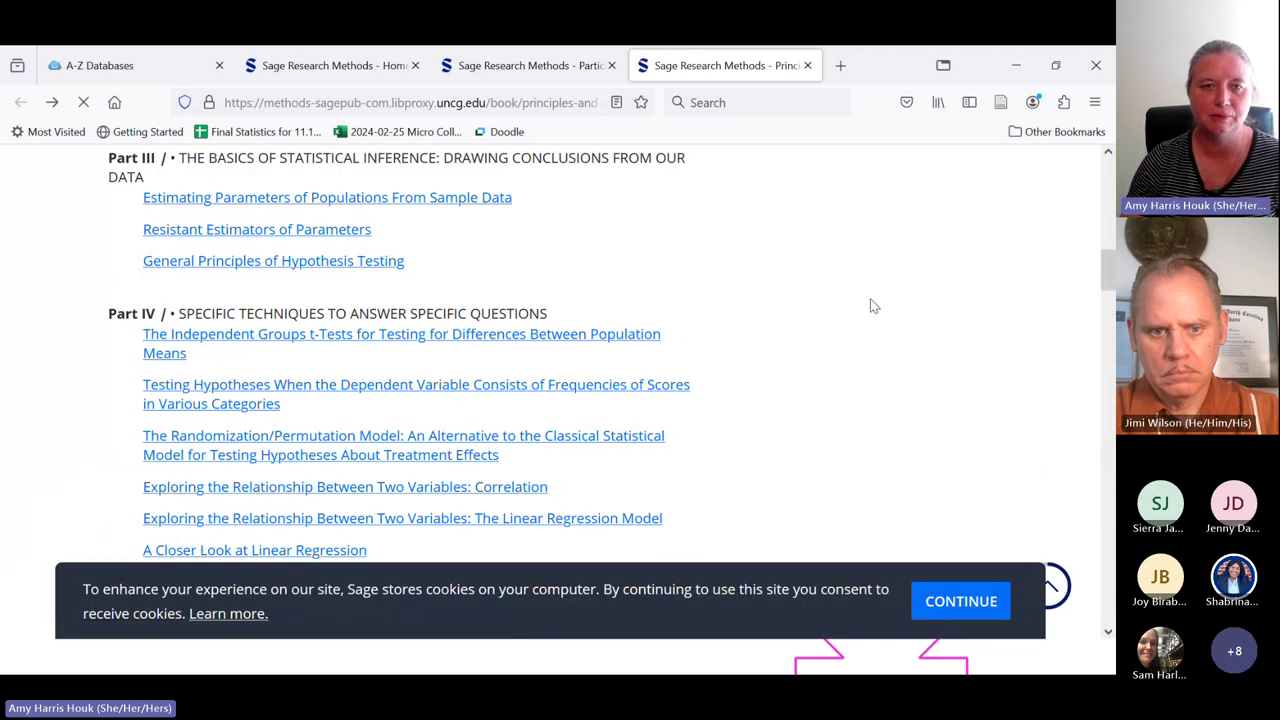
pyautogui.scroll(3, 686, 368)
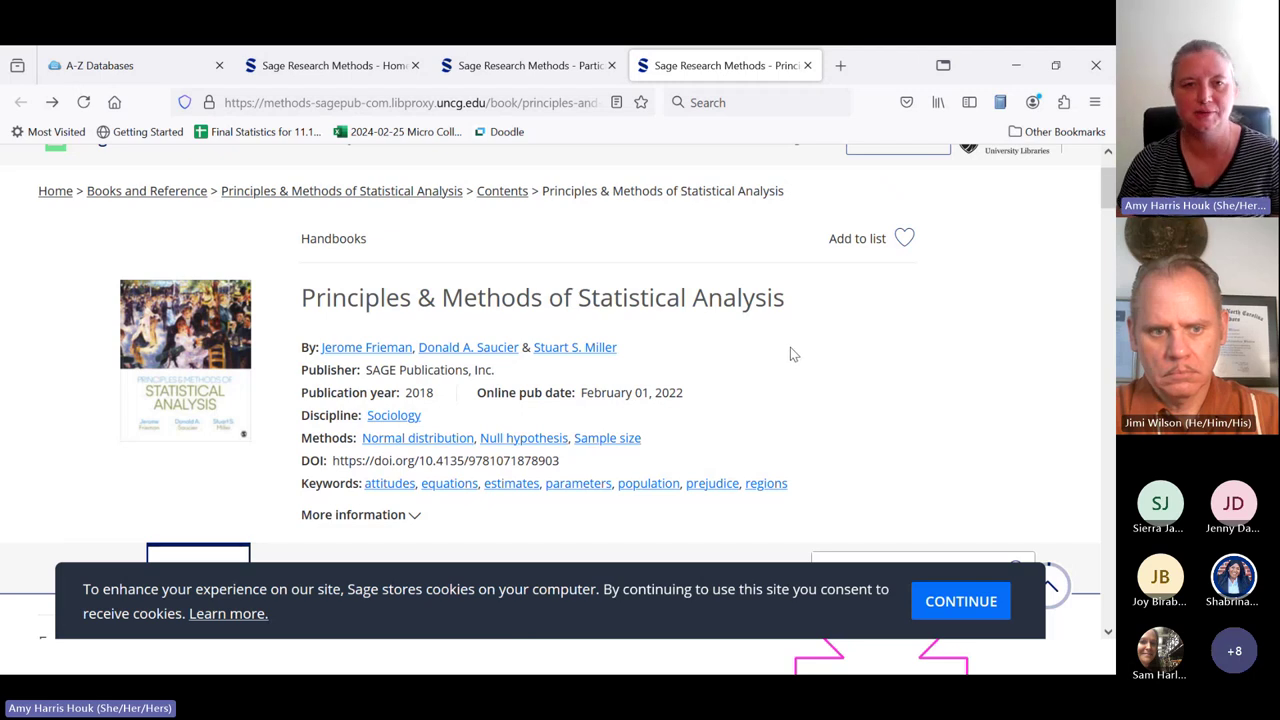
# Switch to the slideshow, advance to the "Searching/Filtering in SRM" slide, and switch back to the browser
pyautogui.hotkey('alt', 'Tab')
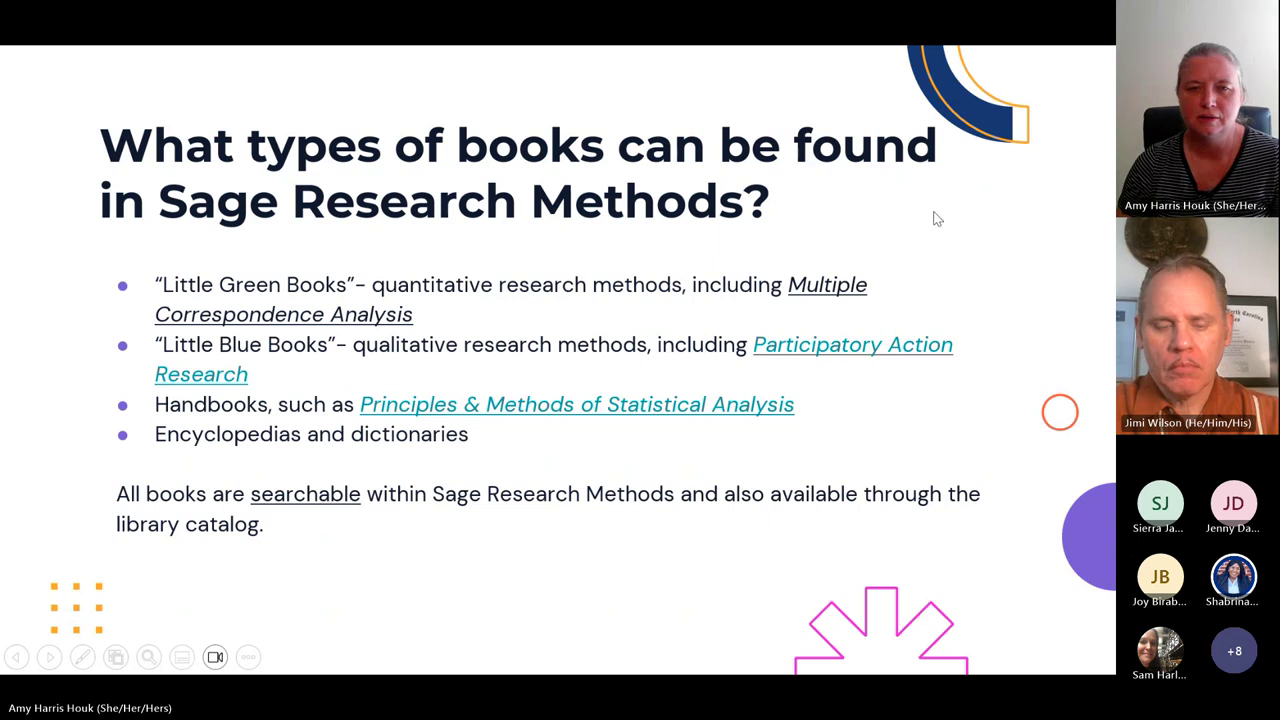
pyautogui.press('Right')
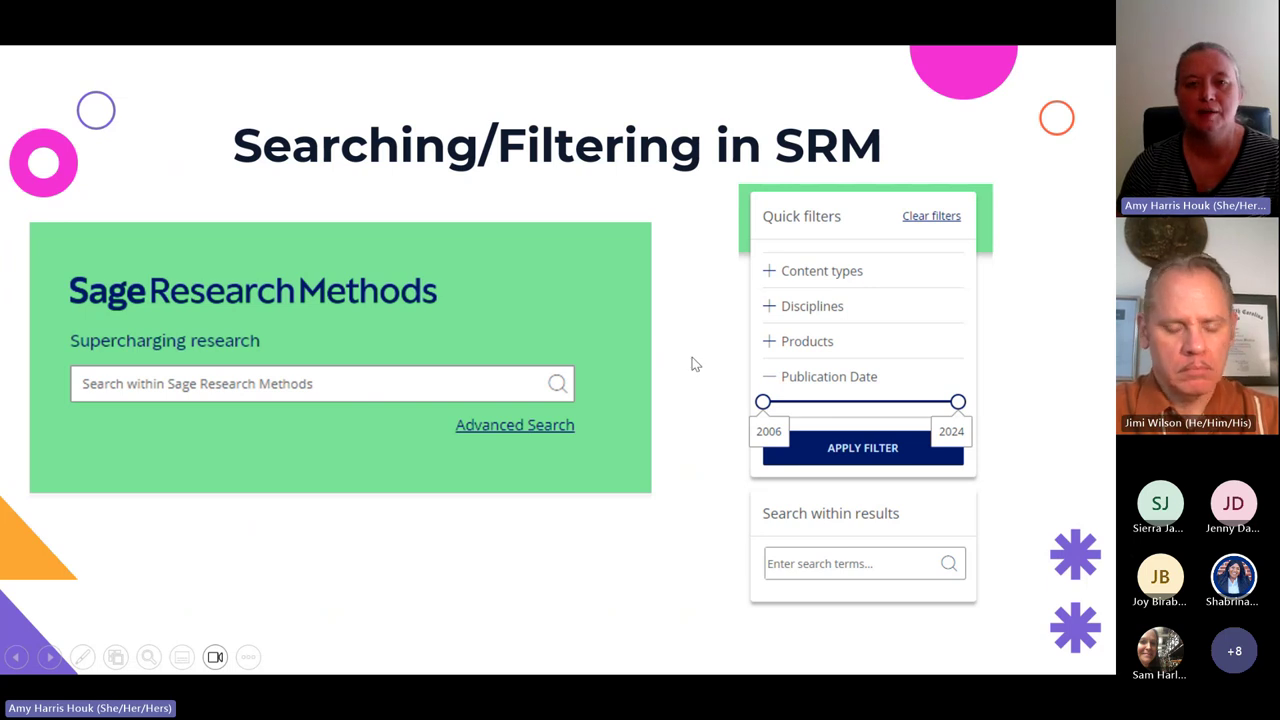
pyautogui.hotkey('alt', 'Tab')
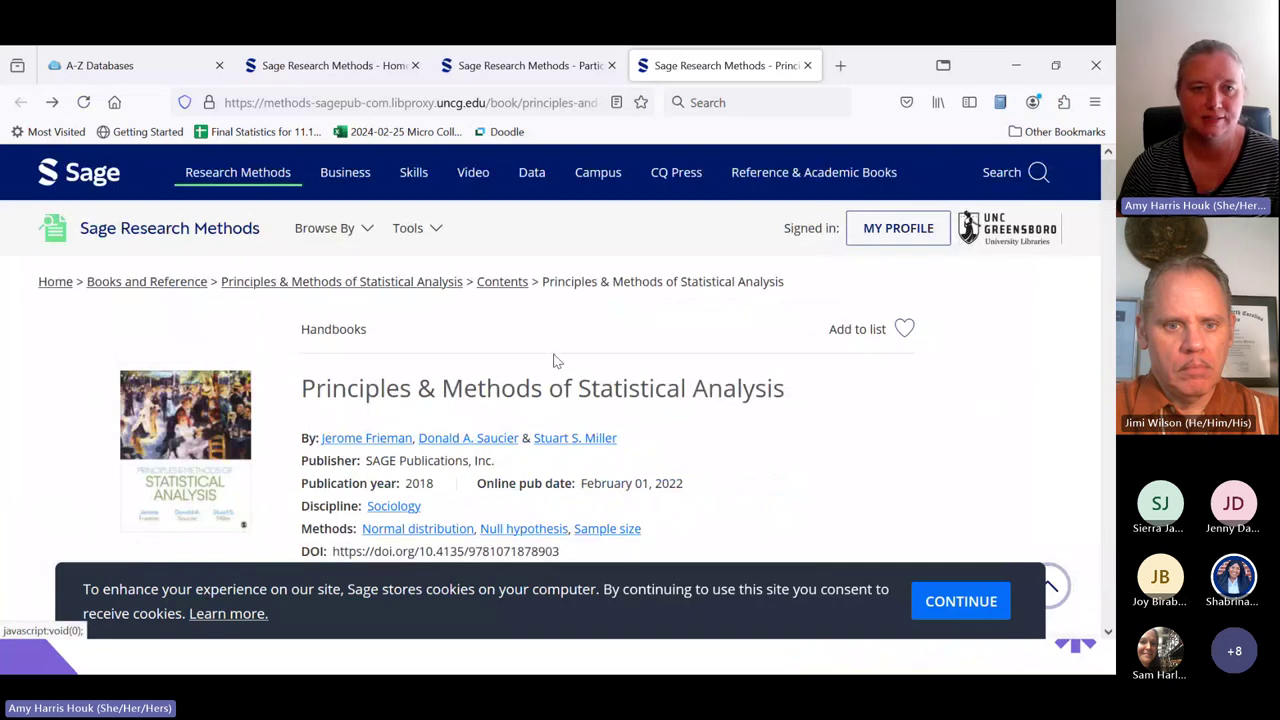
# Go to the Sage Research Methods home page and search it for "anova"
pyautogui.click(163, 236)
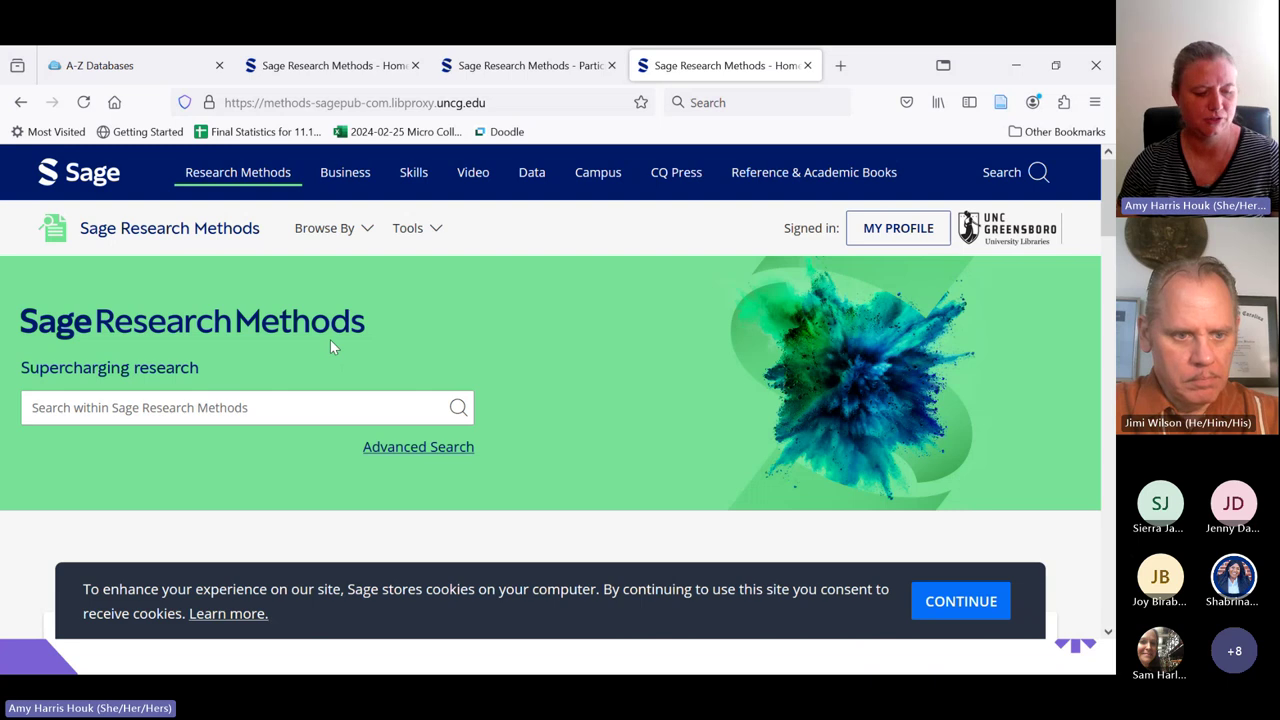
pyautogui.click(211, 405)
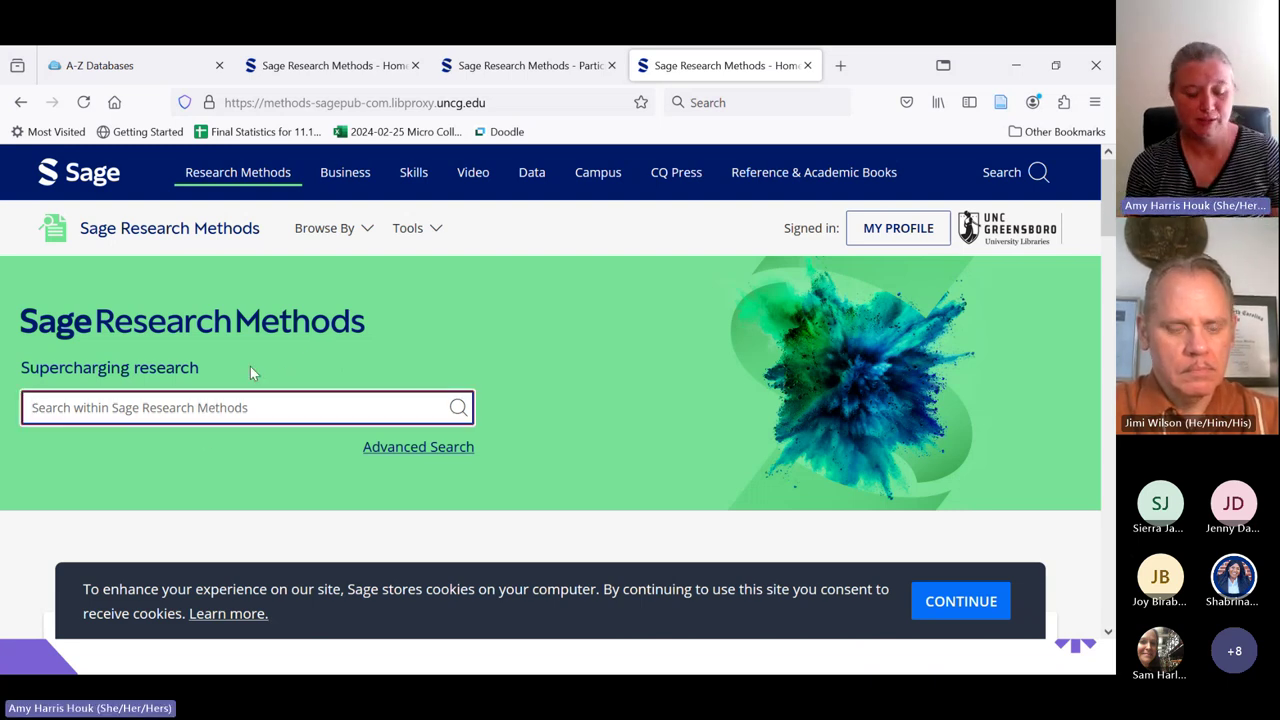
pyautogui.write('anov')
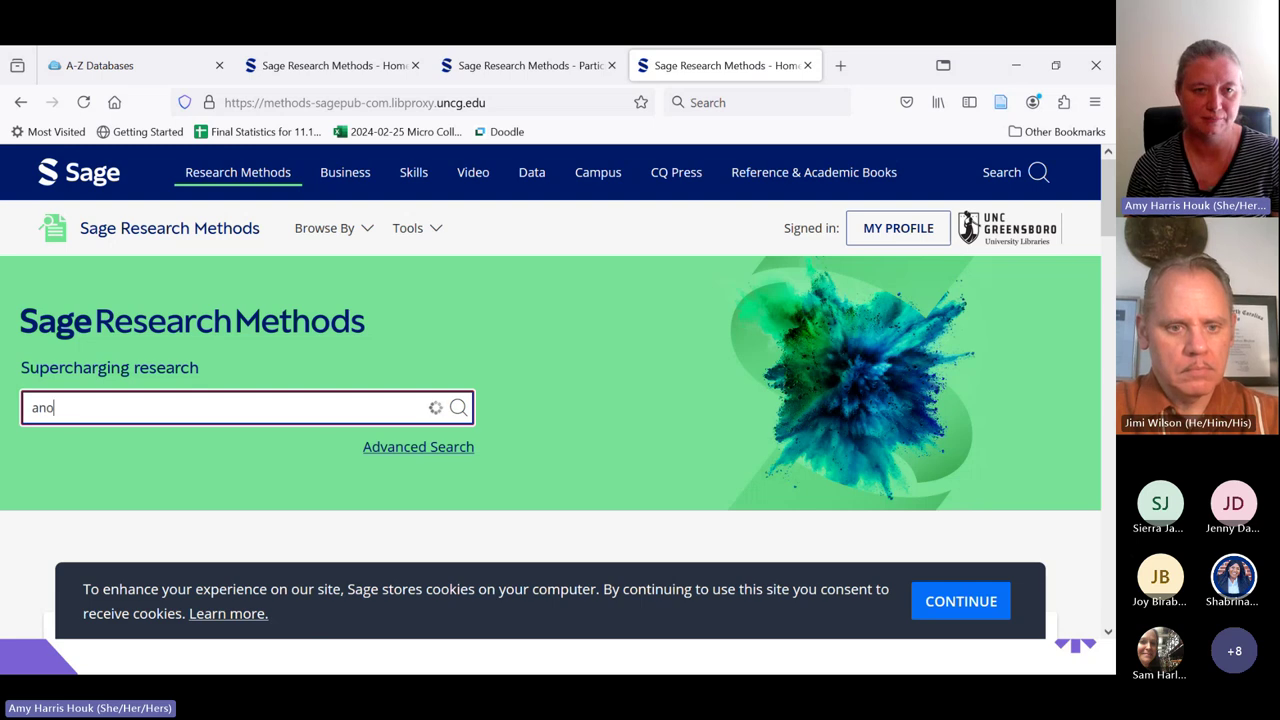
pyautogui.write('a')
pyautogui.press('Return')
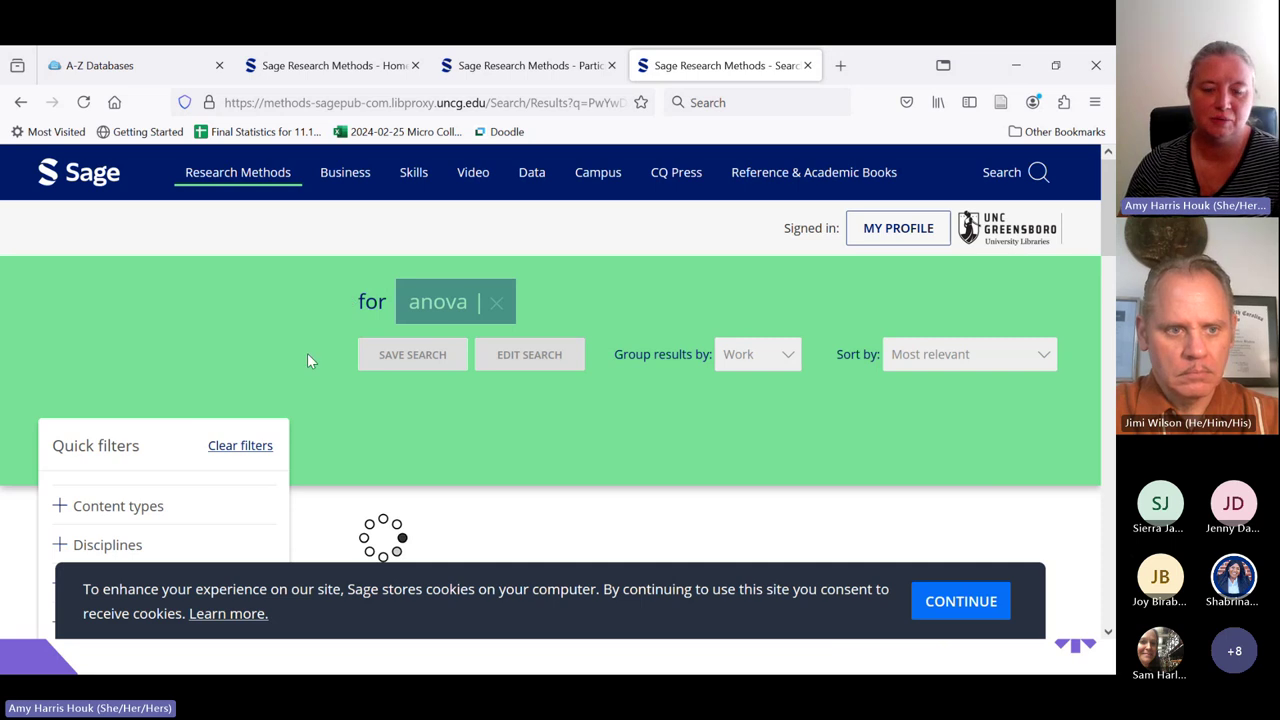
# Examine the content type filters beside the anova results and accept the site's cookie notice
pyautogui.scroll(-3, 334, 339)
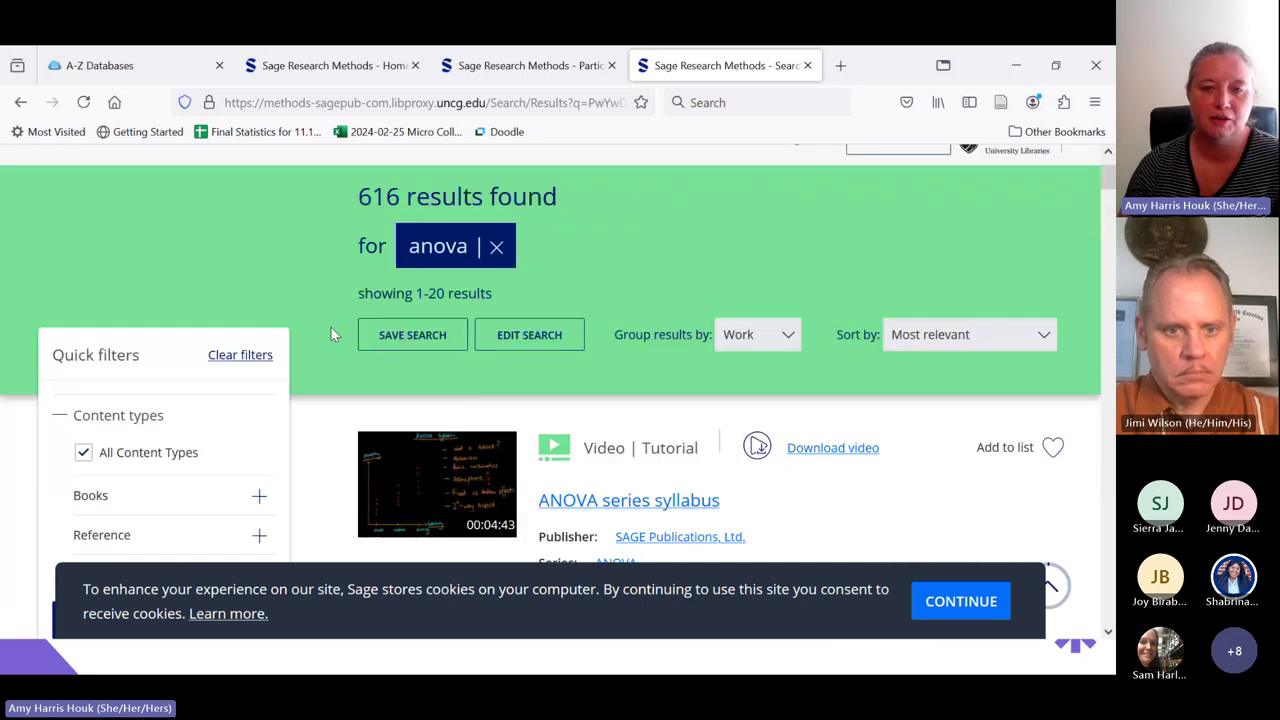
pyautogui.scroll(-2, 346, 340)
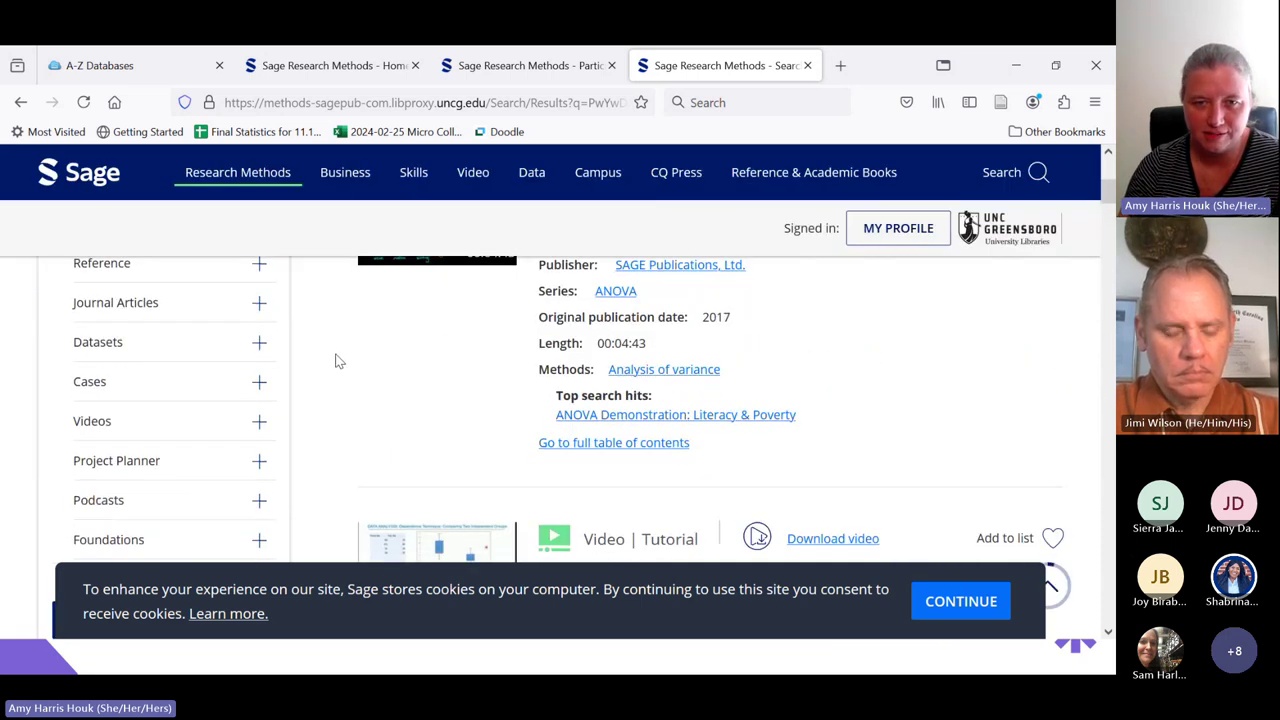
pyautogui.scroll(1, 337, 362)
pyautogui.scroll(2, 334, 360)
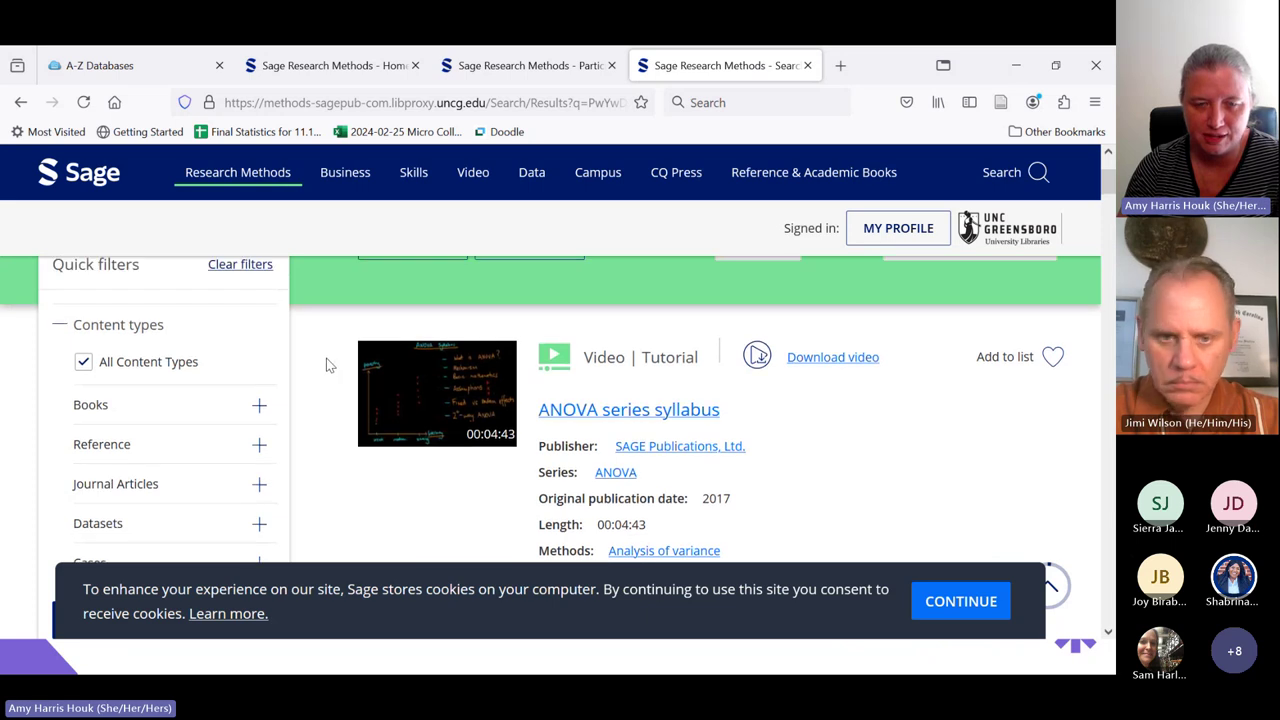
pyautogui.scroll(-4, 325, 365)
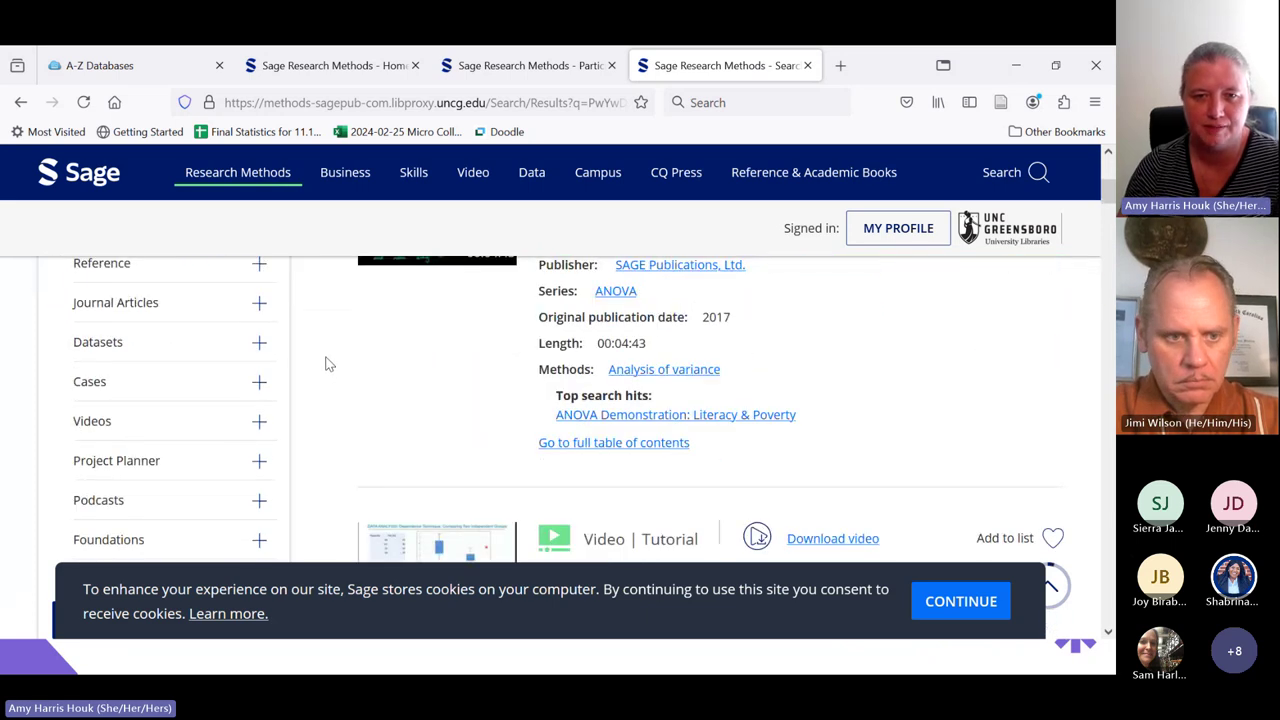
pyautogui.scroll(-1, 325, 365)
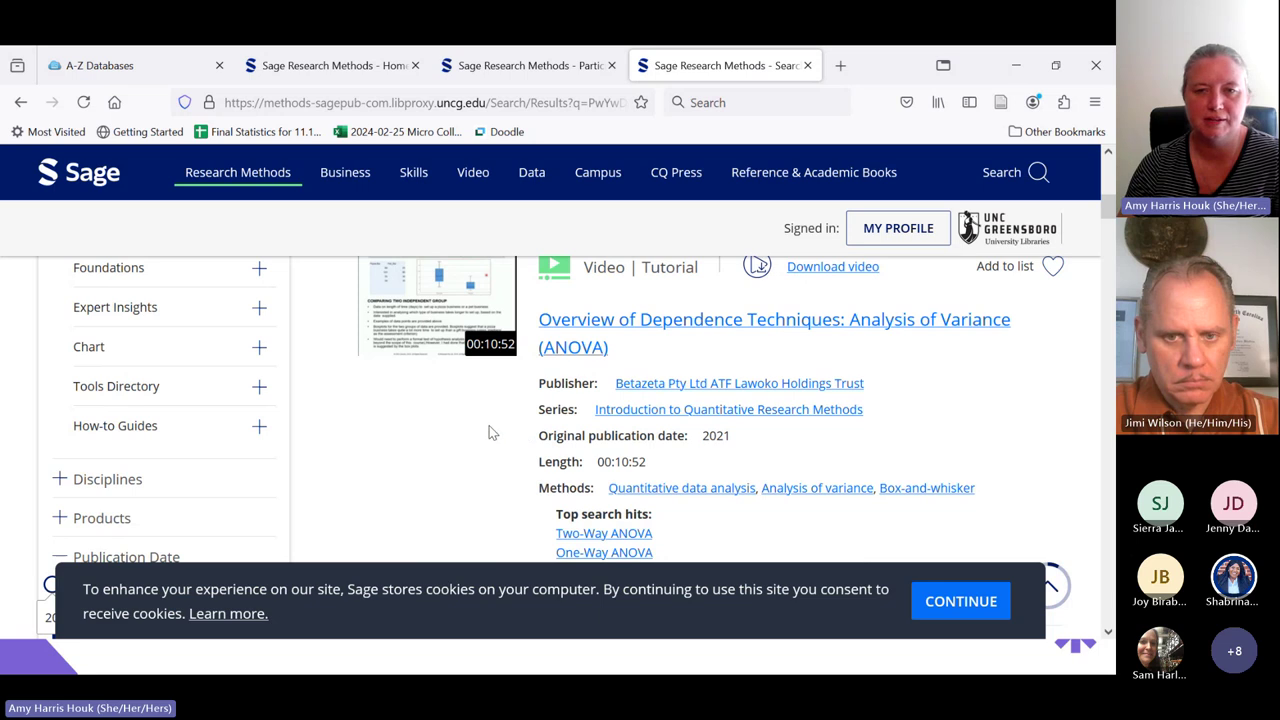
pyautogui.scroll(1, 490, 432)
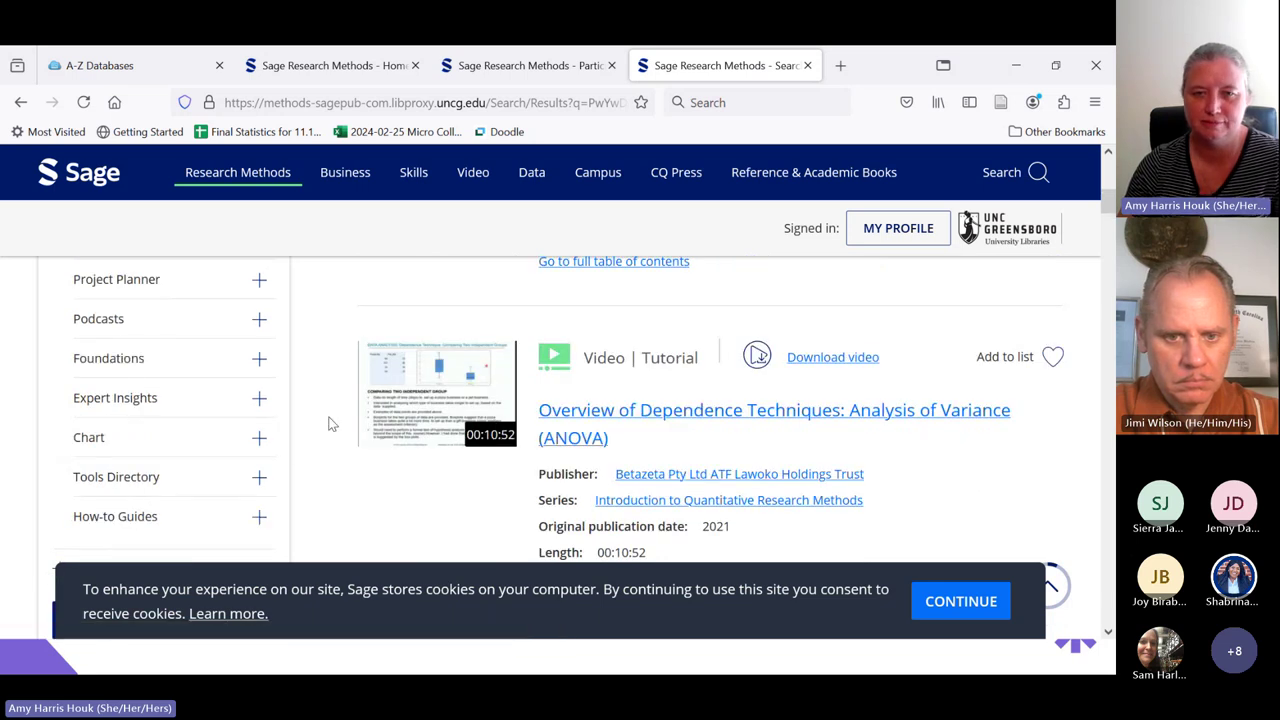
pyautogui.click(957, 602)
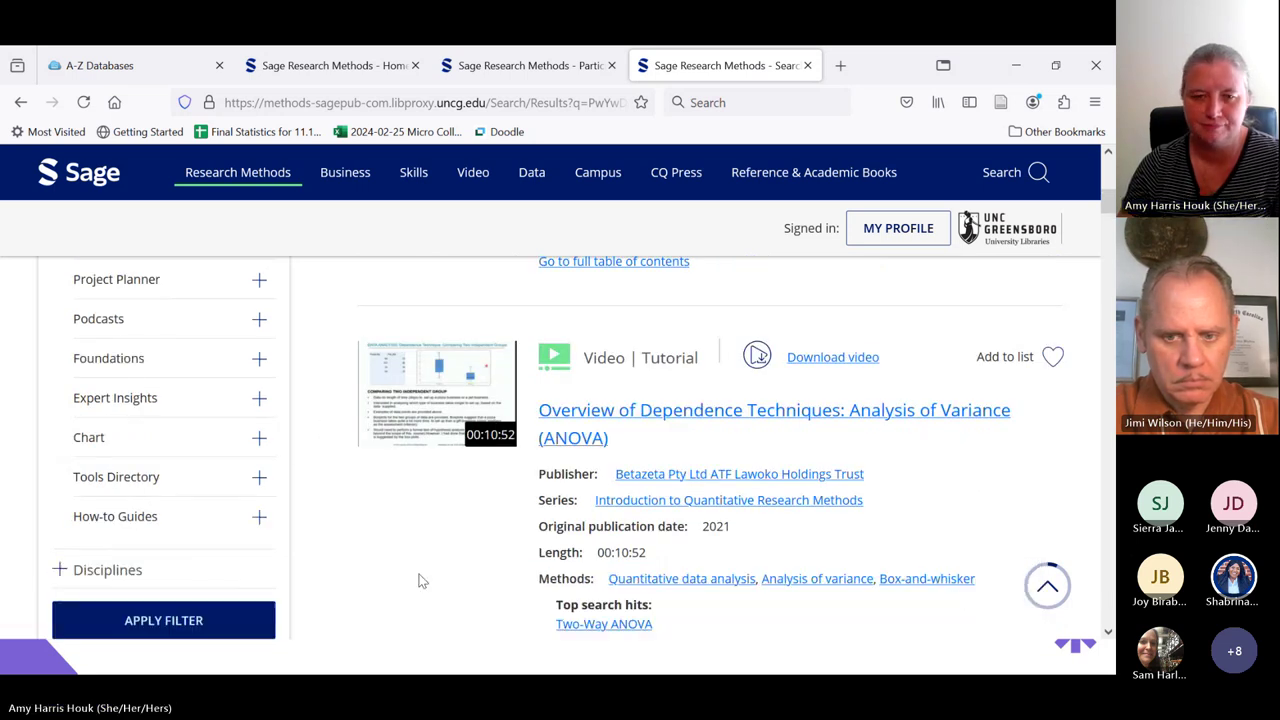
# Browse the anova results and open the ANOVA tutorial video from the Introductory Statistics Using SPSS series
pyautogui.scroll(-4, 399, 566)
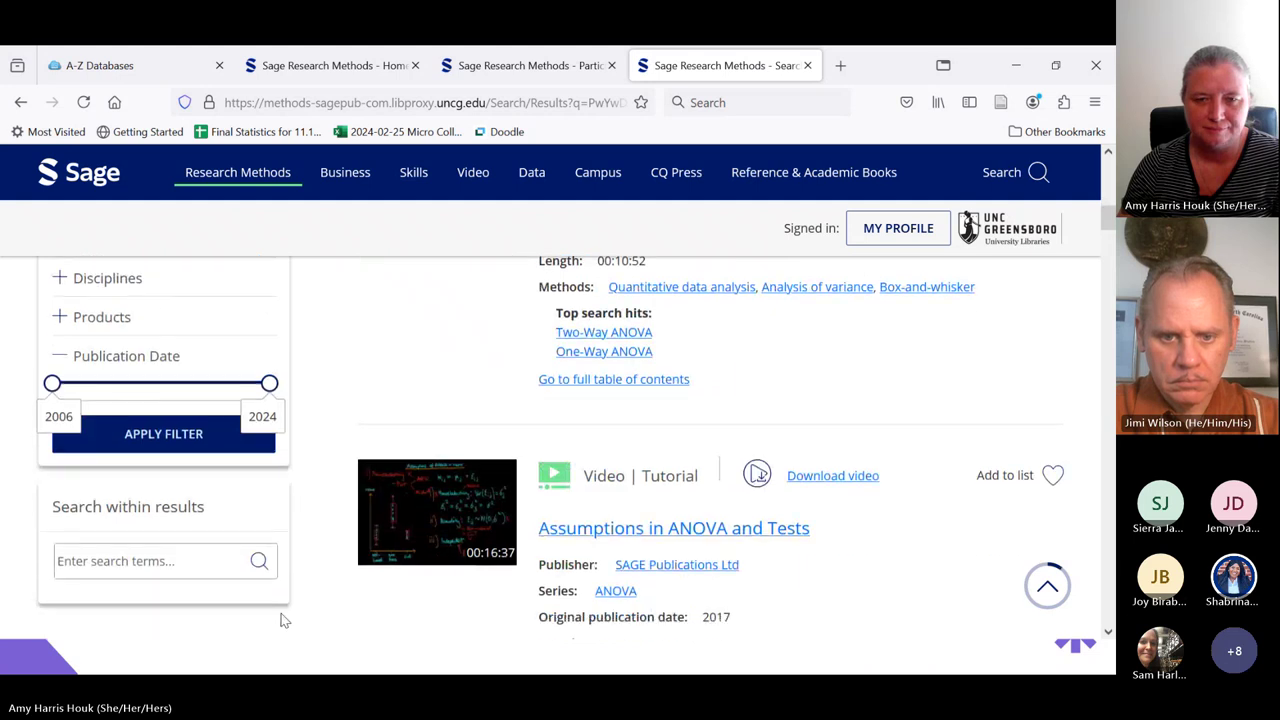
pyautogui.scroll(-4, 320, 612)
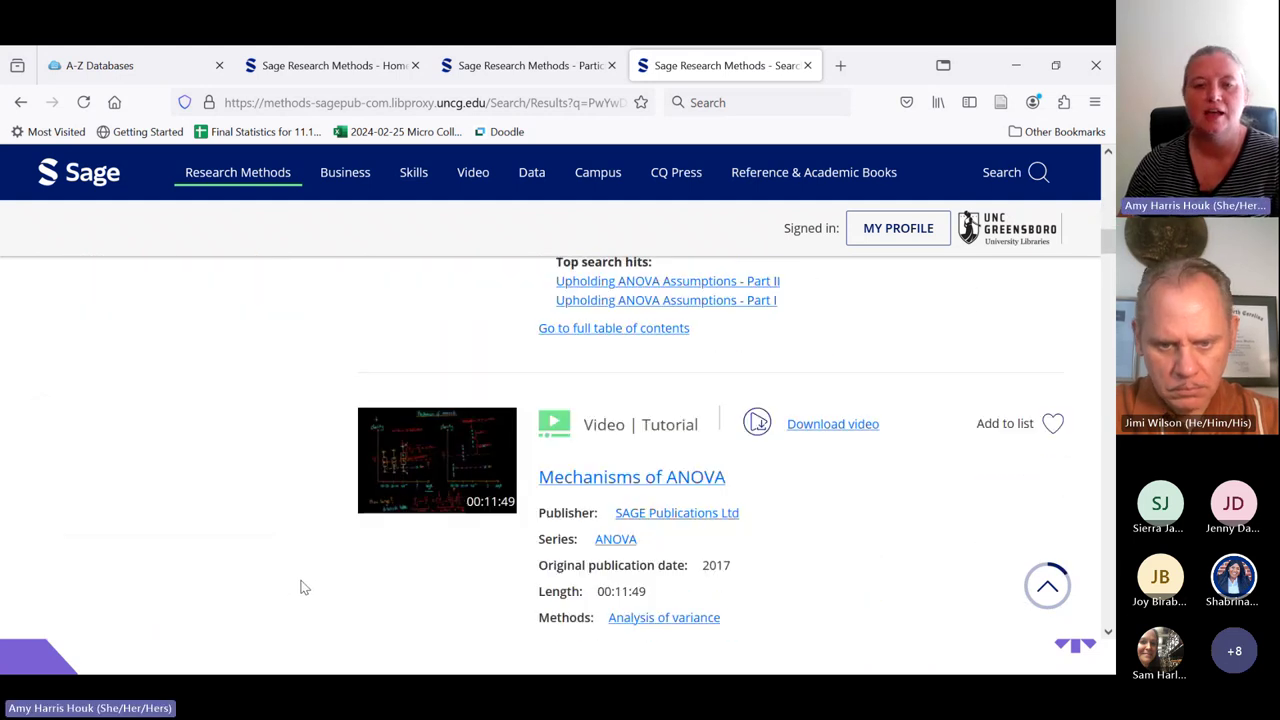
pyautogui.scroll(-4, 304, 588)
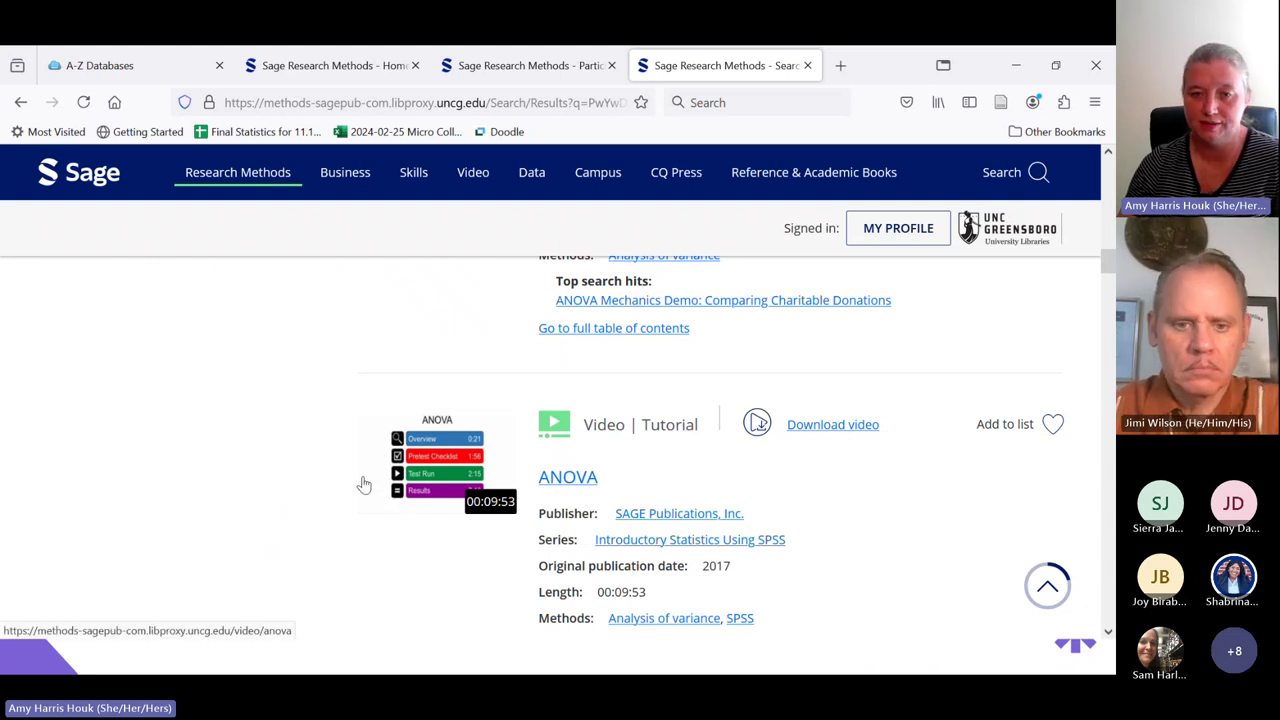
pyautogui.scroll(-3, 365, 484)
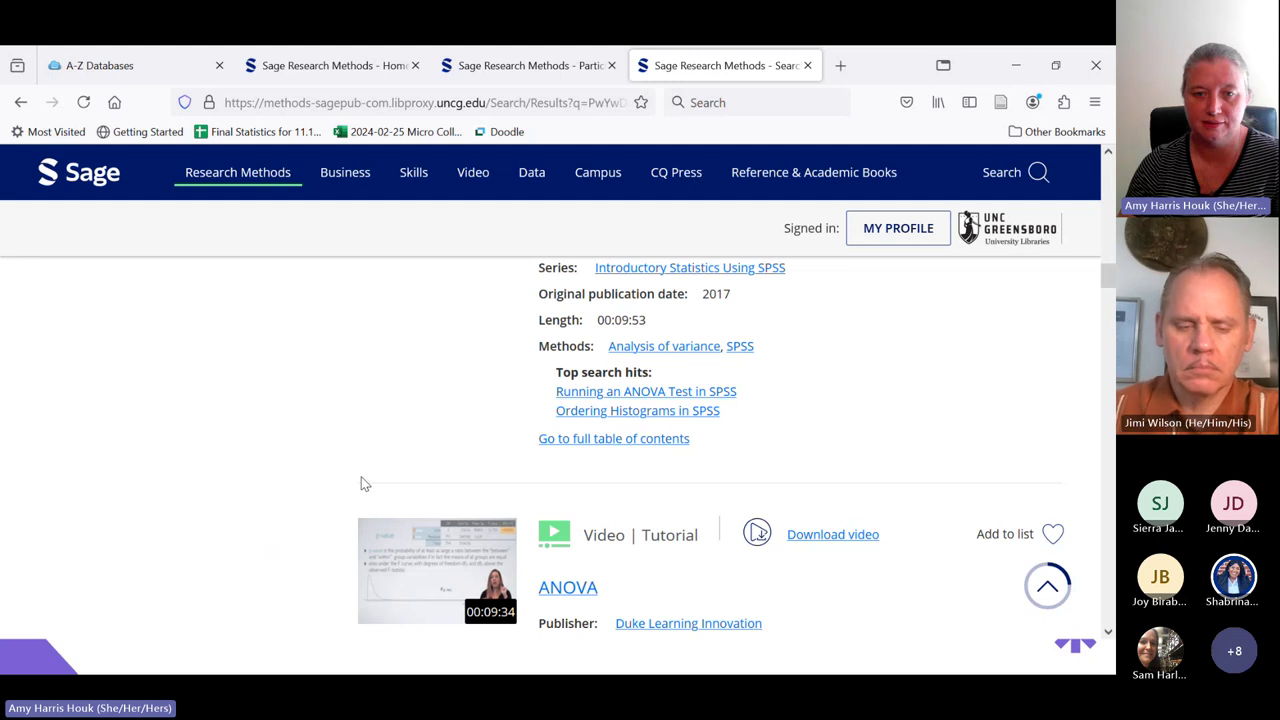
pyautogui.scroll(3, 365, 484)
pyautogui.click(457, 460)
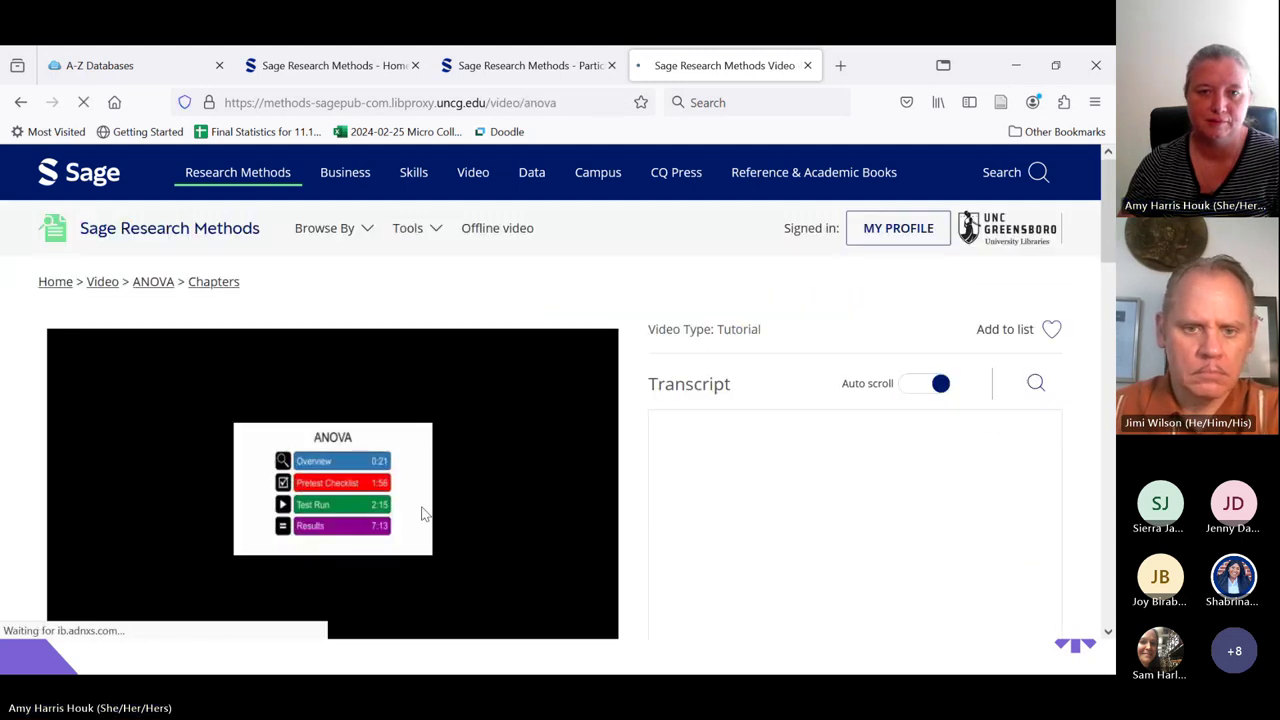
# Look over the ANOVA video's page and transcript, play the video briefly, and pause it
pyautogui.scroll(-1, 660, 518)
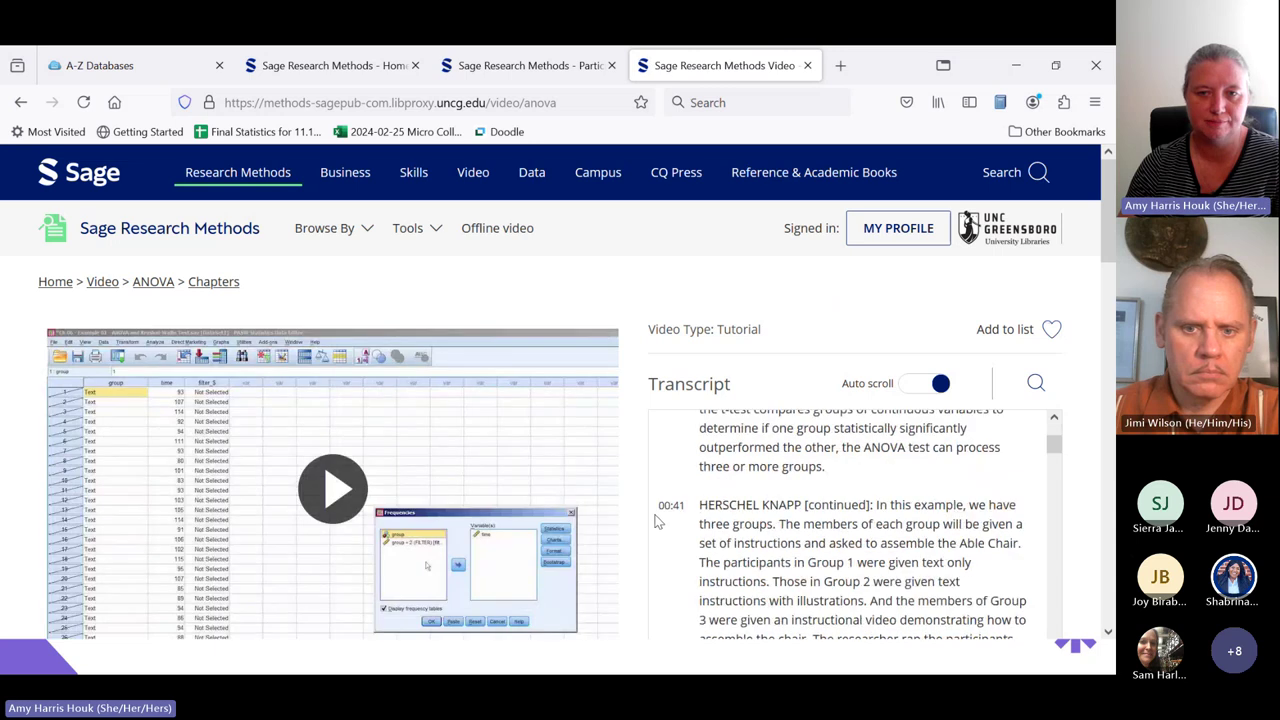
pyautogui.scroll(2, 657, 518)
pyautogui.click(330, 505)
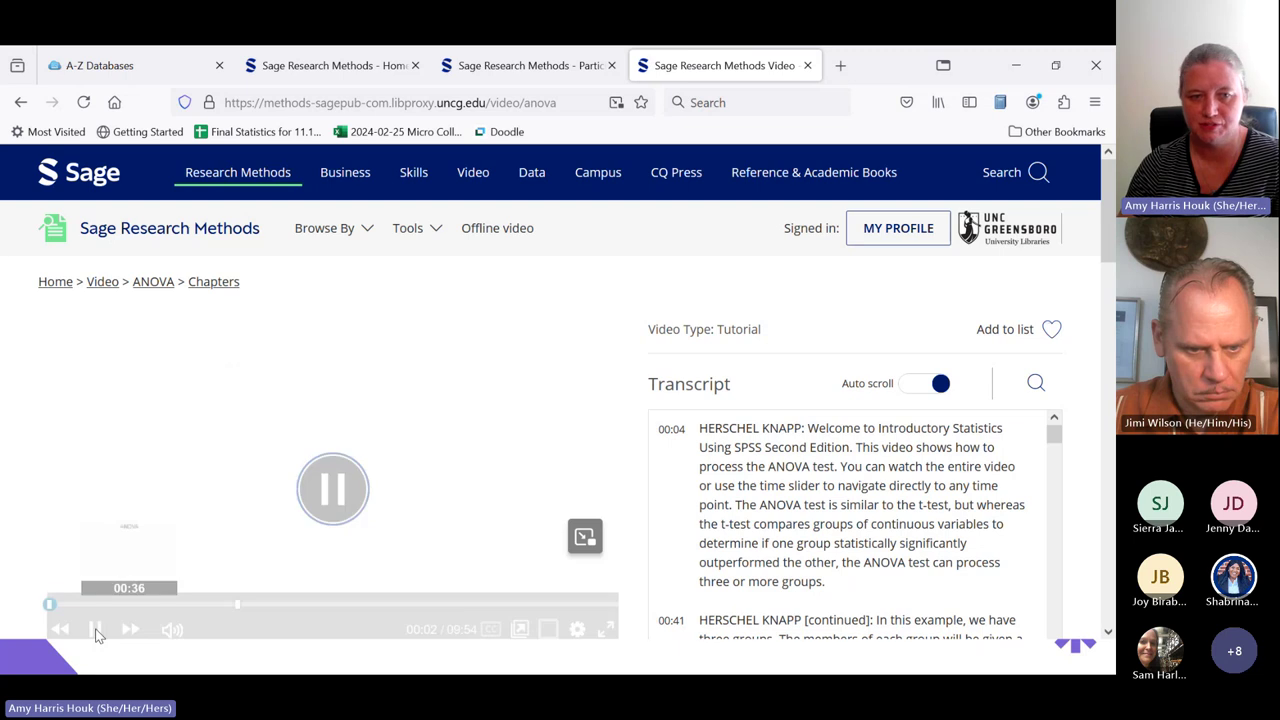
pyautogui.click(95, 629)
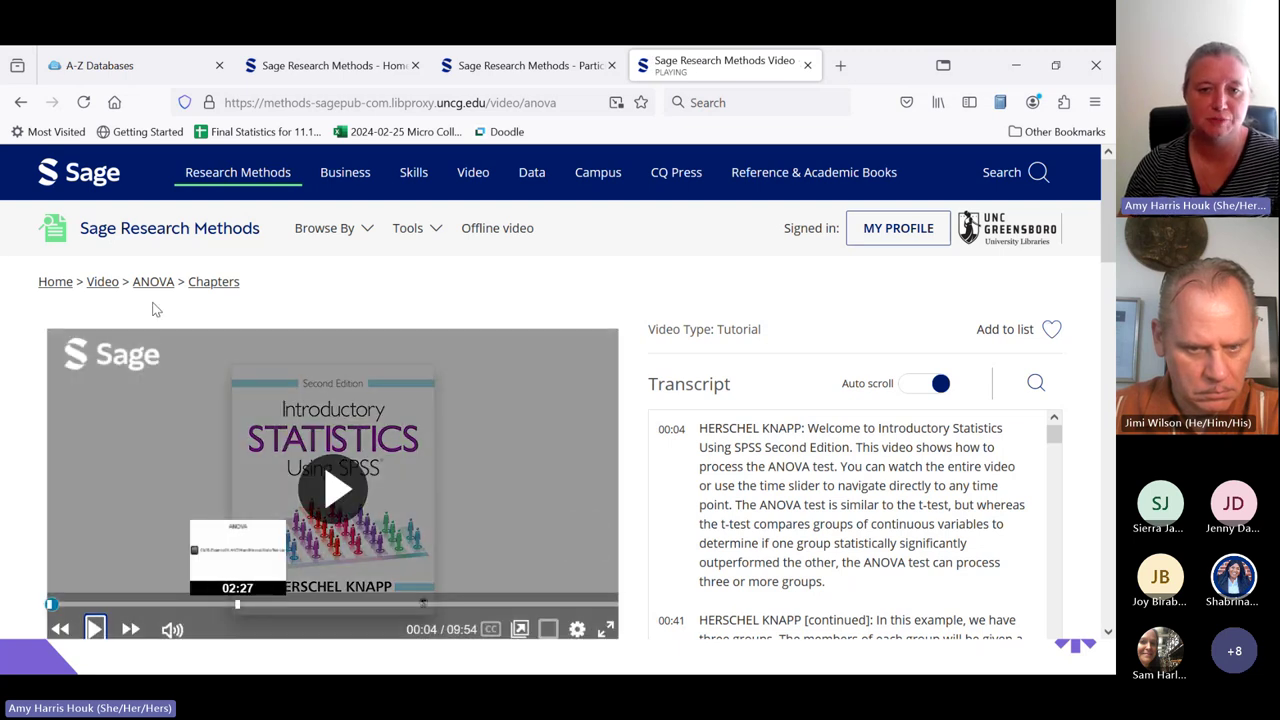
# Return to the anova search results and filter them to the Dictionaries reference content type
pyautogui.click(20, 102)
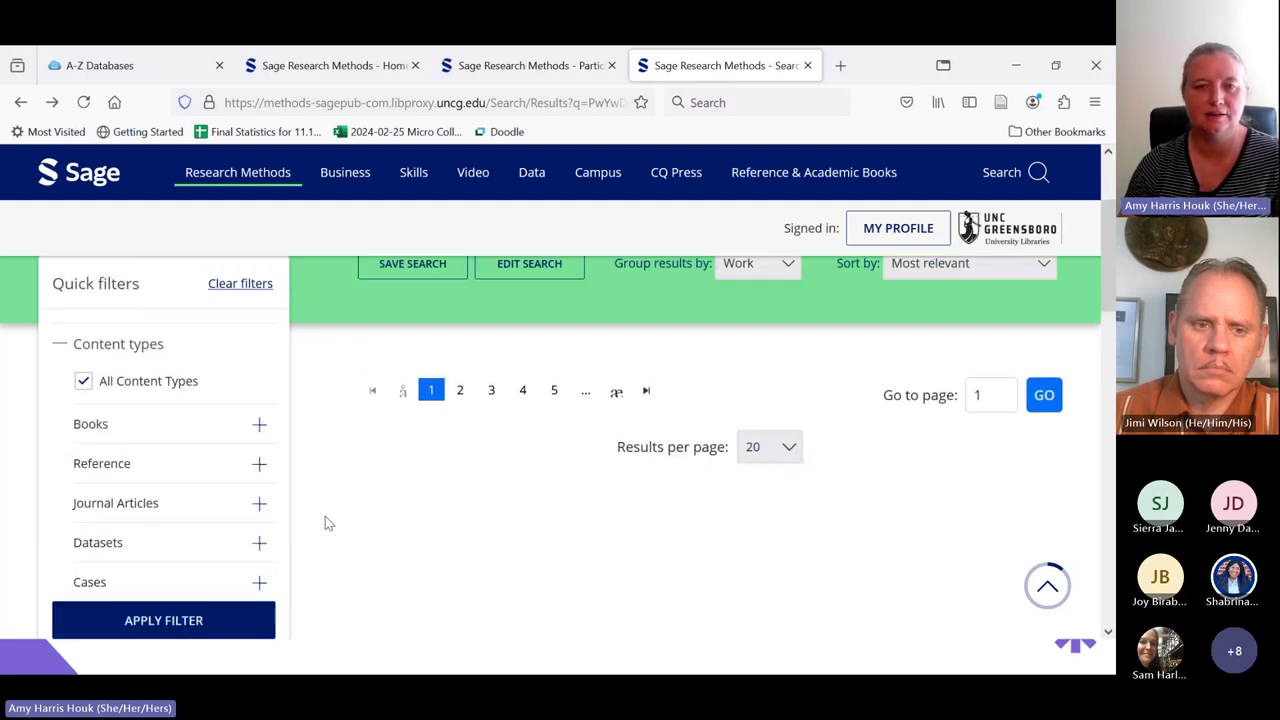
pyautogui.scroll(-3, 320, 466)
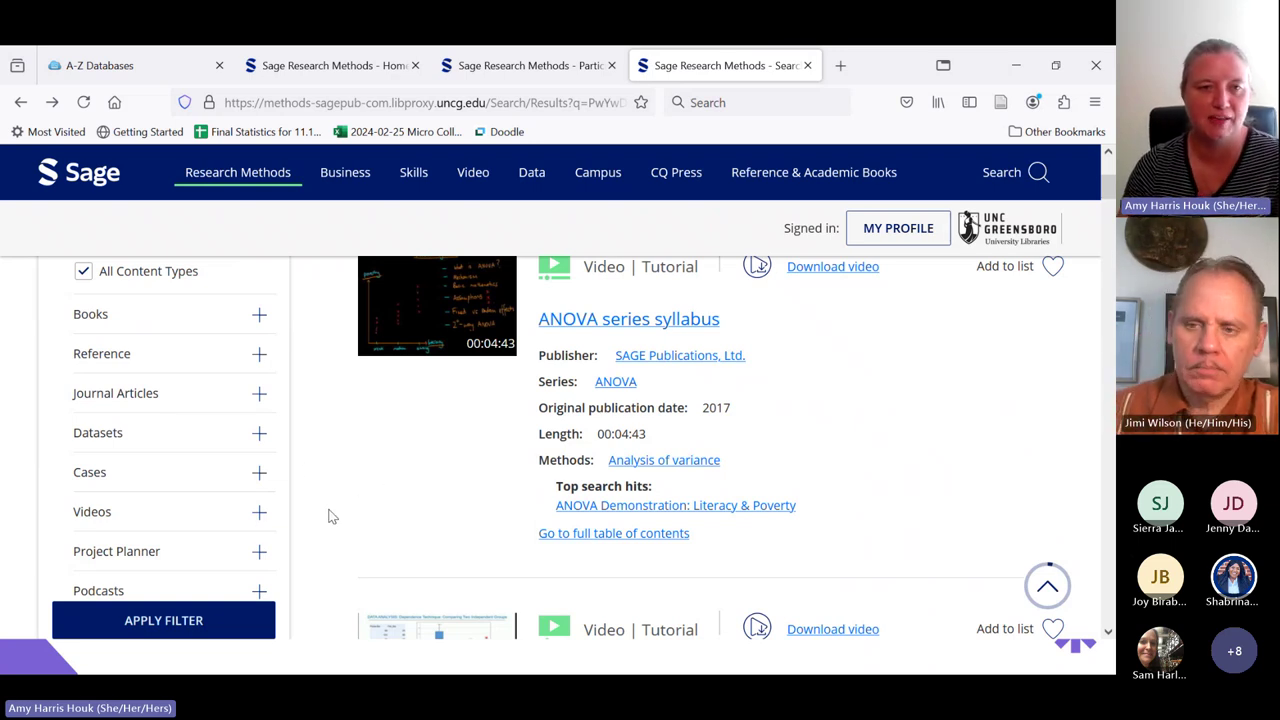
pyautogui.scroll(1, 318, 497)
pyautogui.scroll(-1, 318, 497)
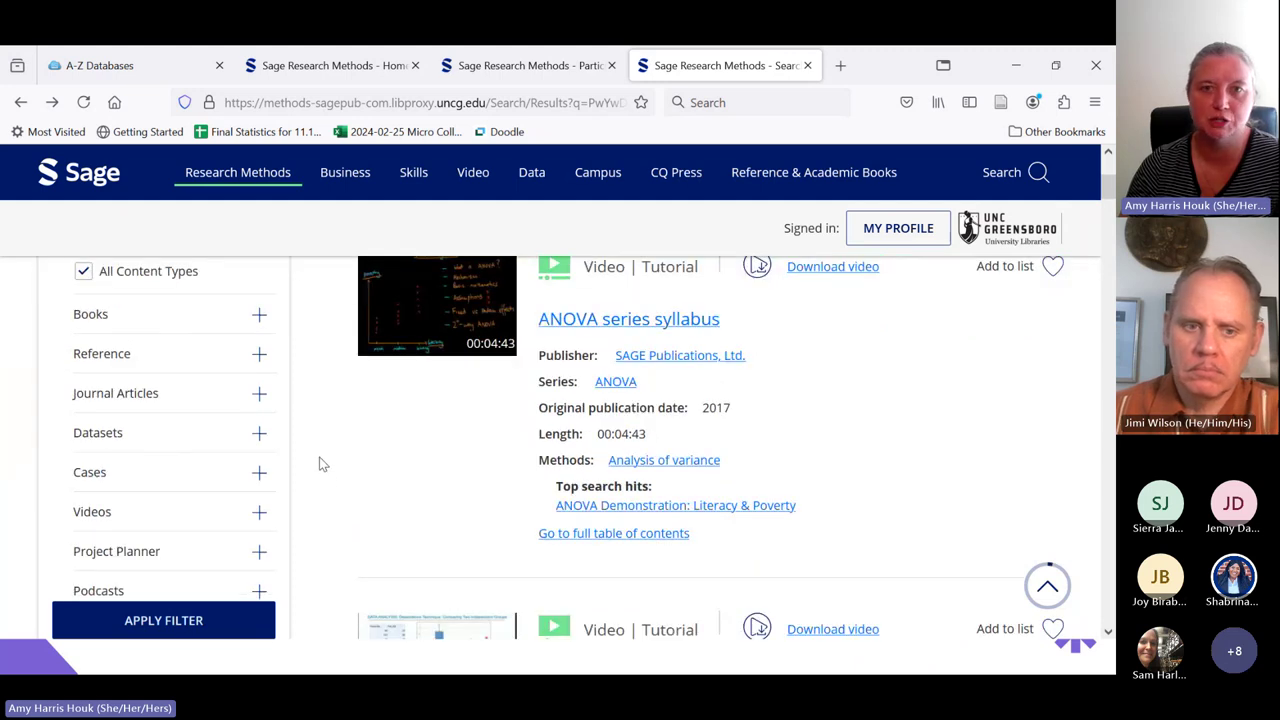
pyautogui.click(259, 356)
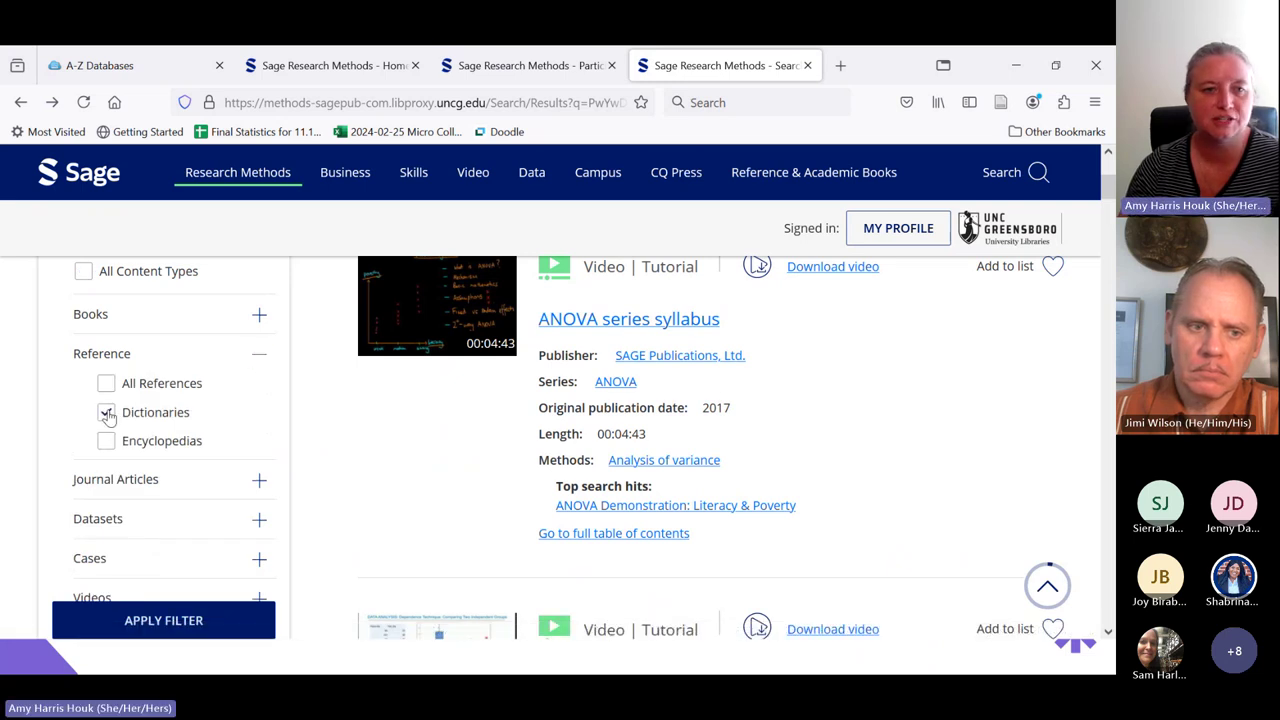
pyautogui.click(145, 624)
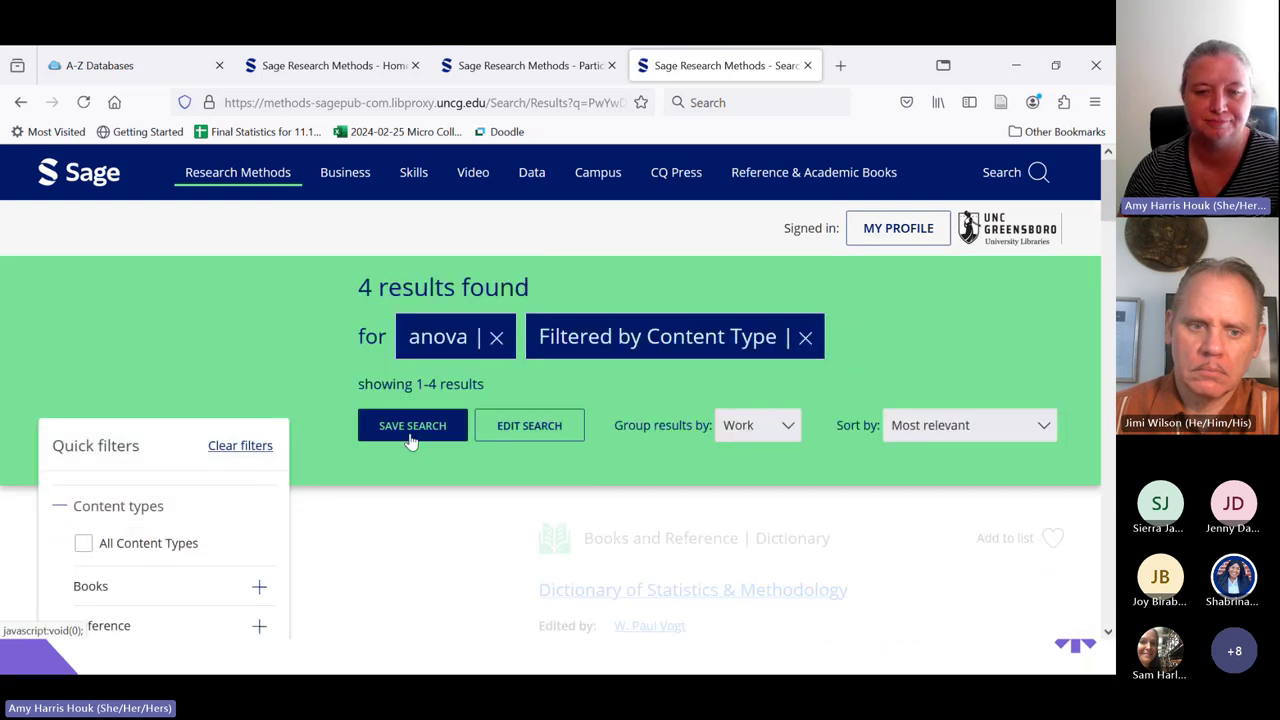
# Open the Analysis of Variance (ANOVA) entry in the Dictionary of Statistics & Methodology and view its definition
pyautogui.scroll(-2, 372, 450)
pyautogui.scroll(-2, 370, 448)
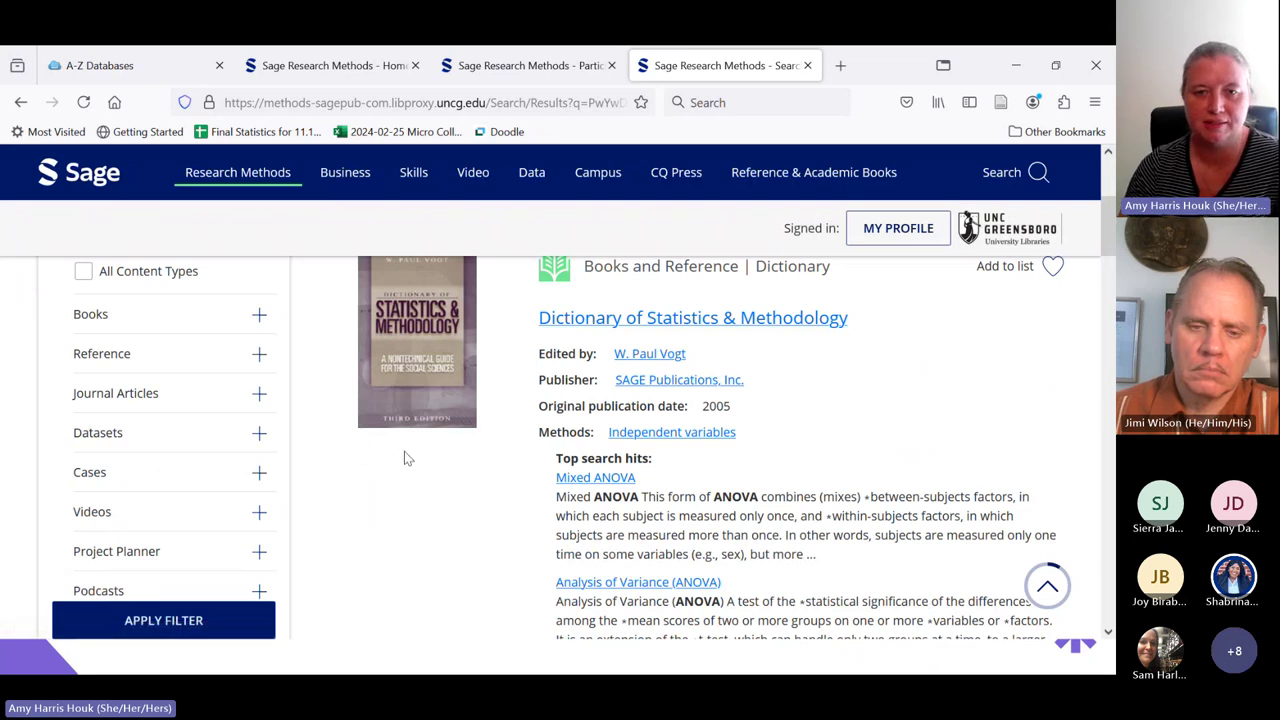
pyautogui.scroll(-1, 404, 458)
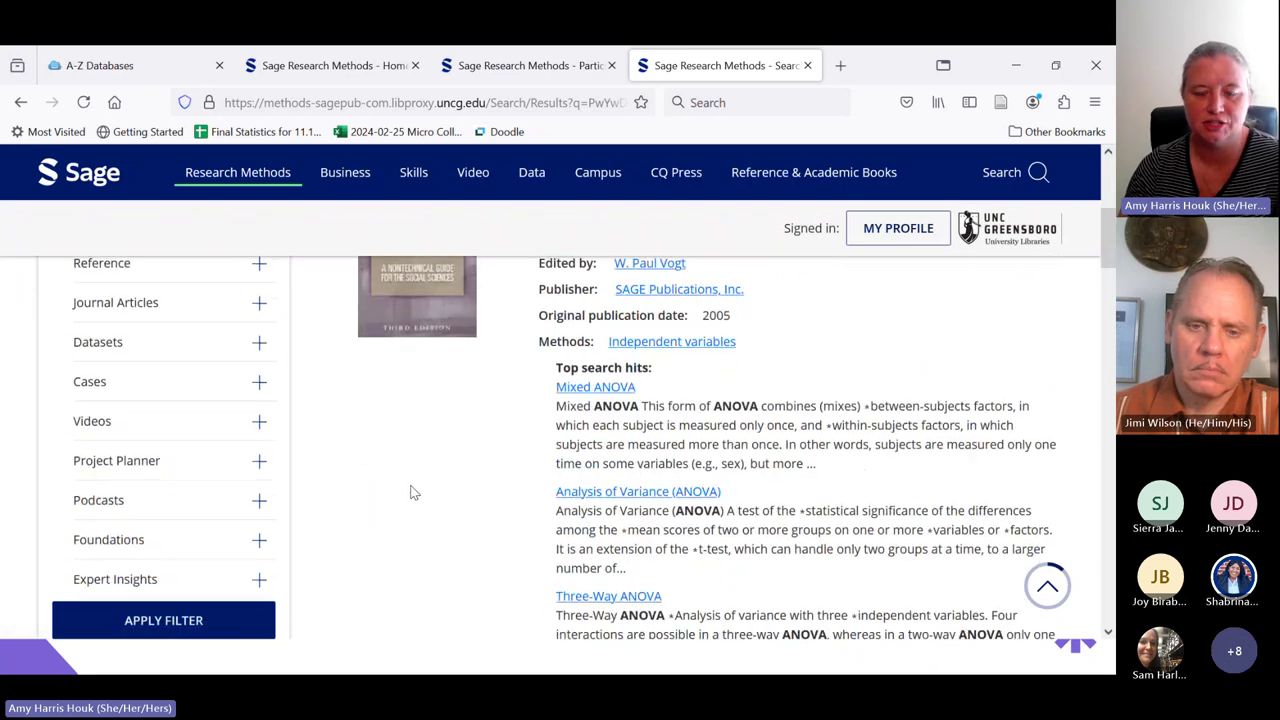
pyautogui.click(593, 492)
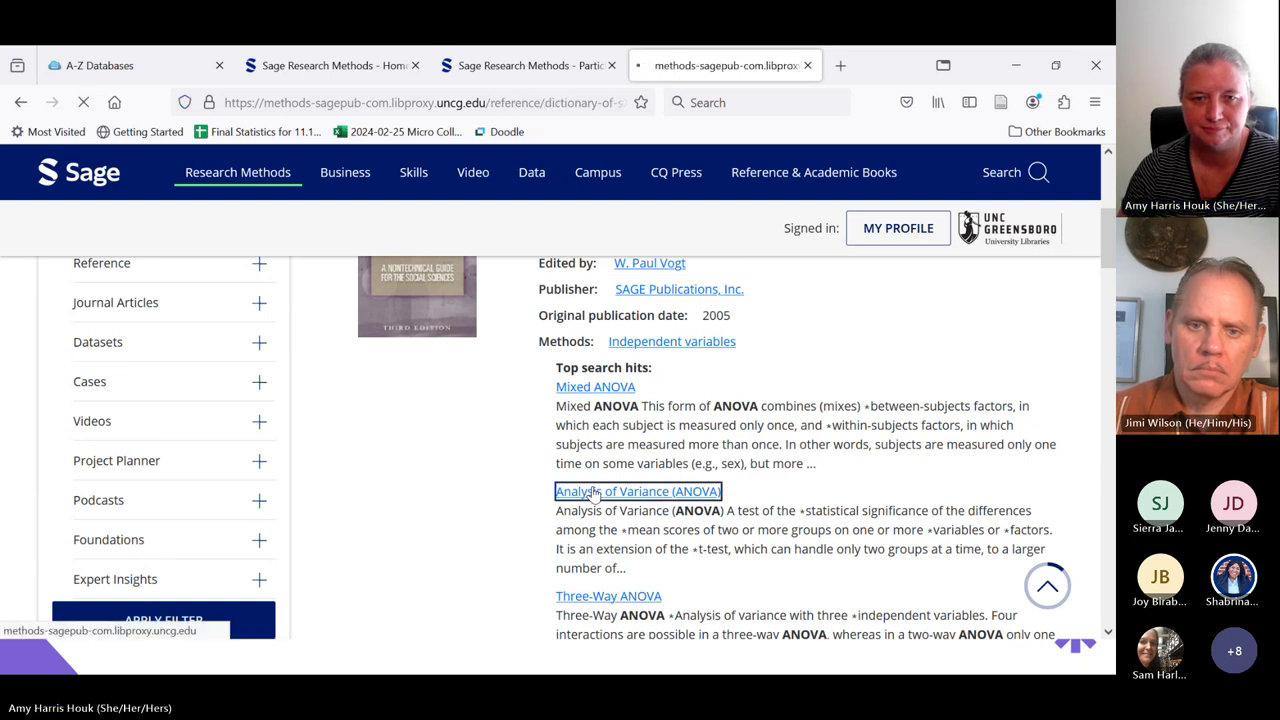
pyautogui.scroll(-1, 530, 478)
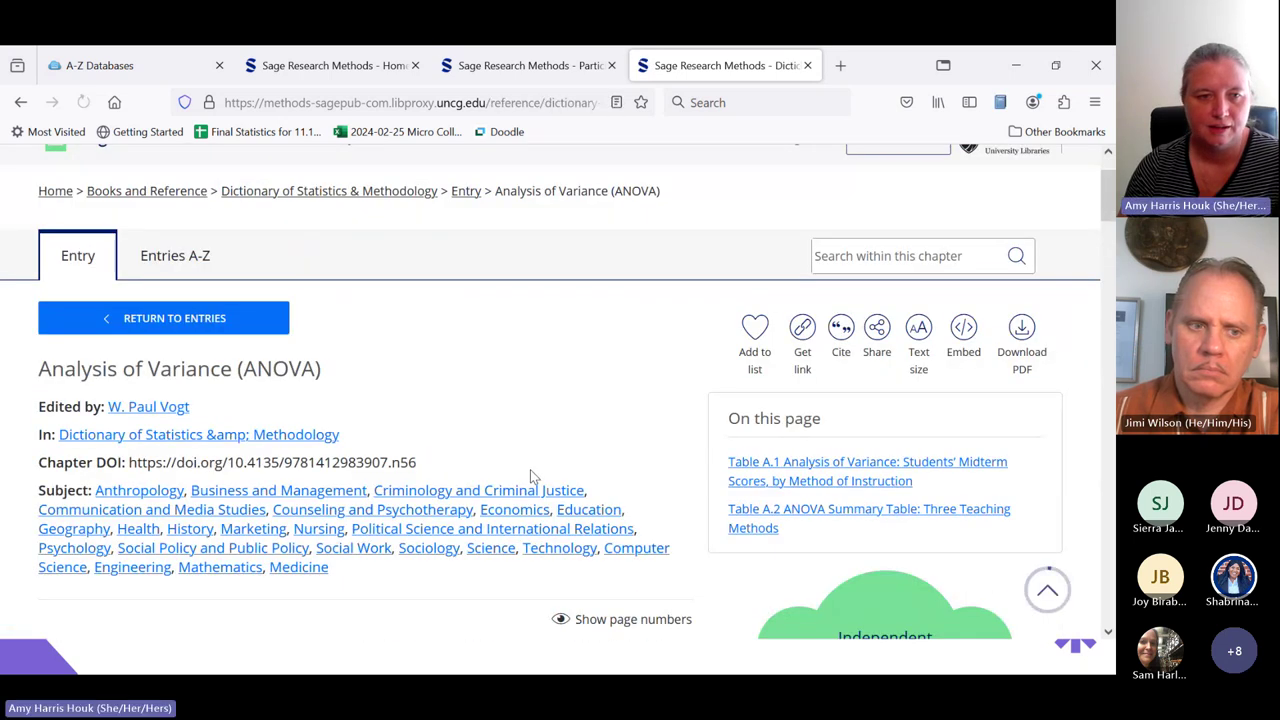
pyautogui.scroll(-3, 533, 478)
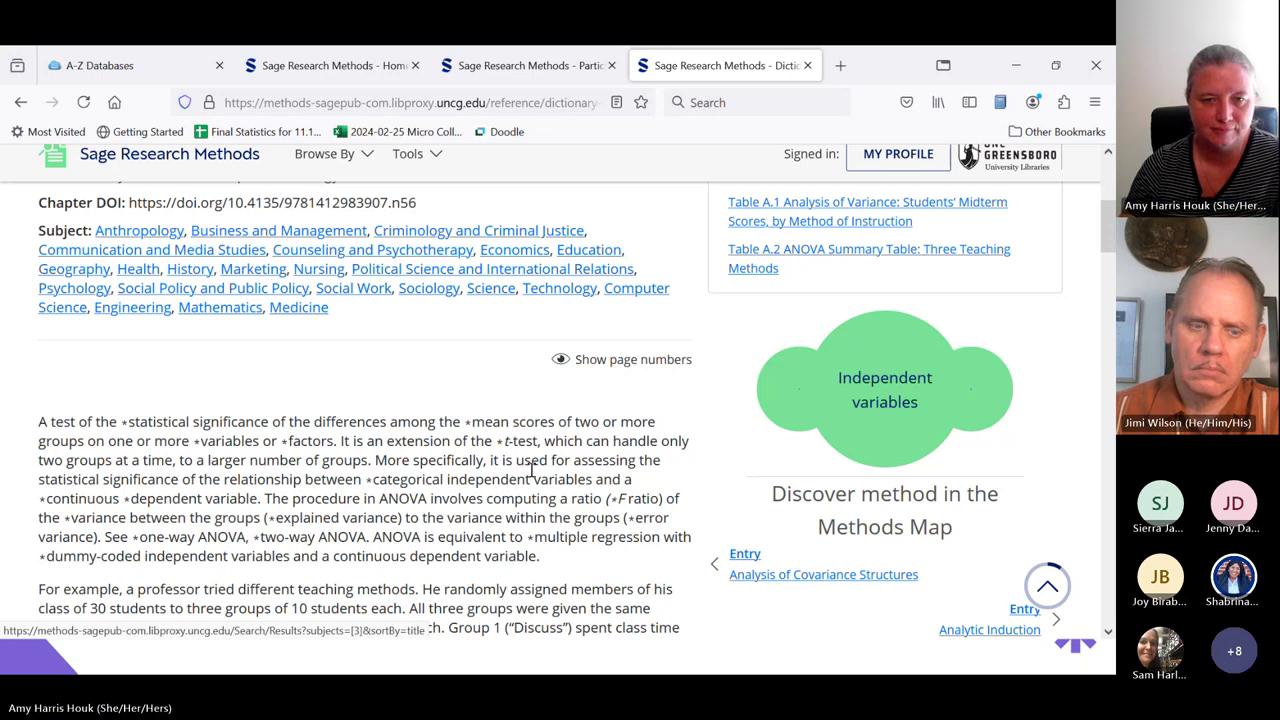
# Look over the Analysis of Variance (ANOVA) entry, including its example, data tables and explanation of the summary table
pyautogui.scroll(-3, 427, 458)
pyautogui.scroll(-6, 430, 462)
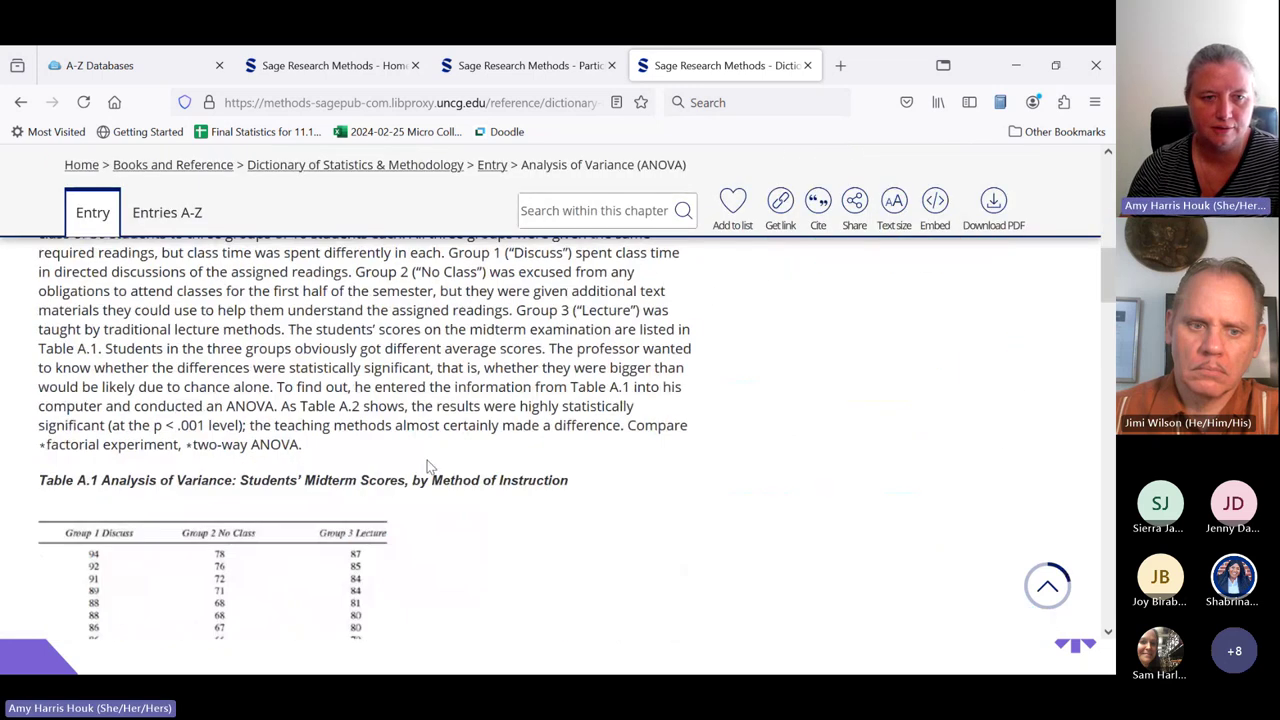
pyautogui.scroll(-8, 440, 467)
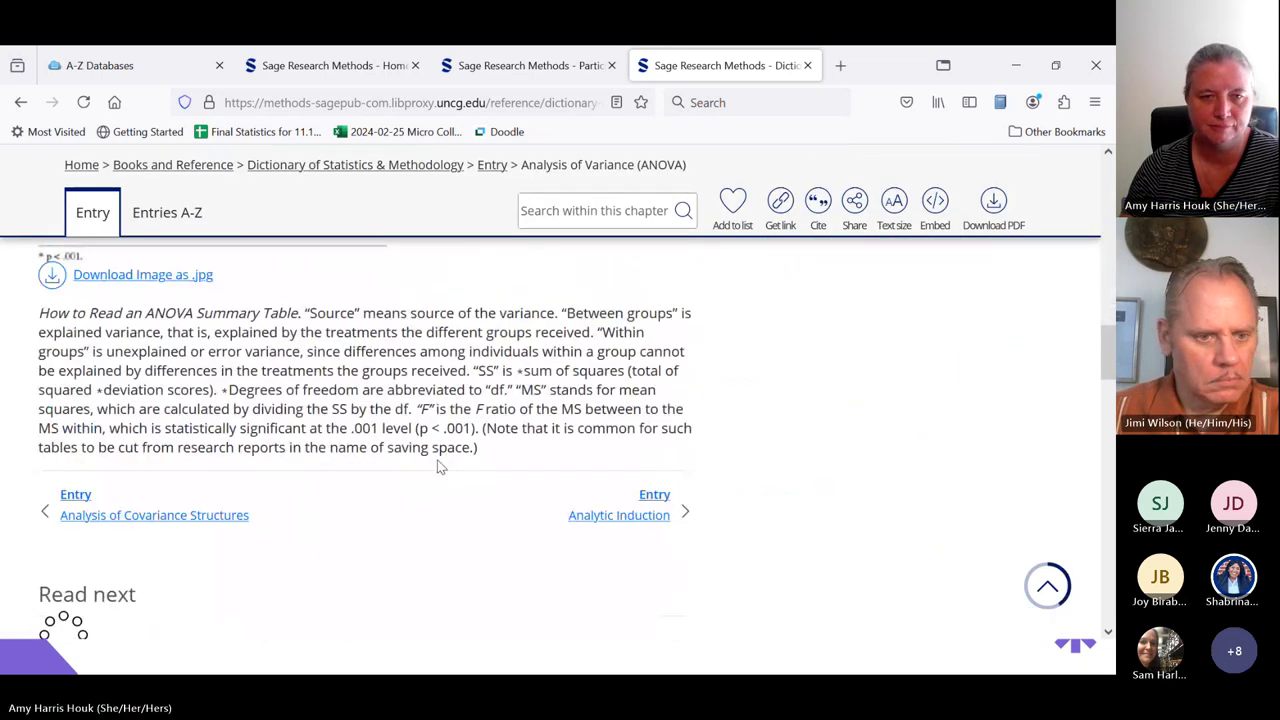
pyautogui.scroll(8, 437, 461)
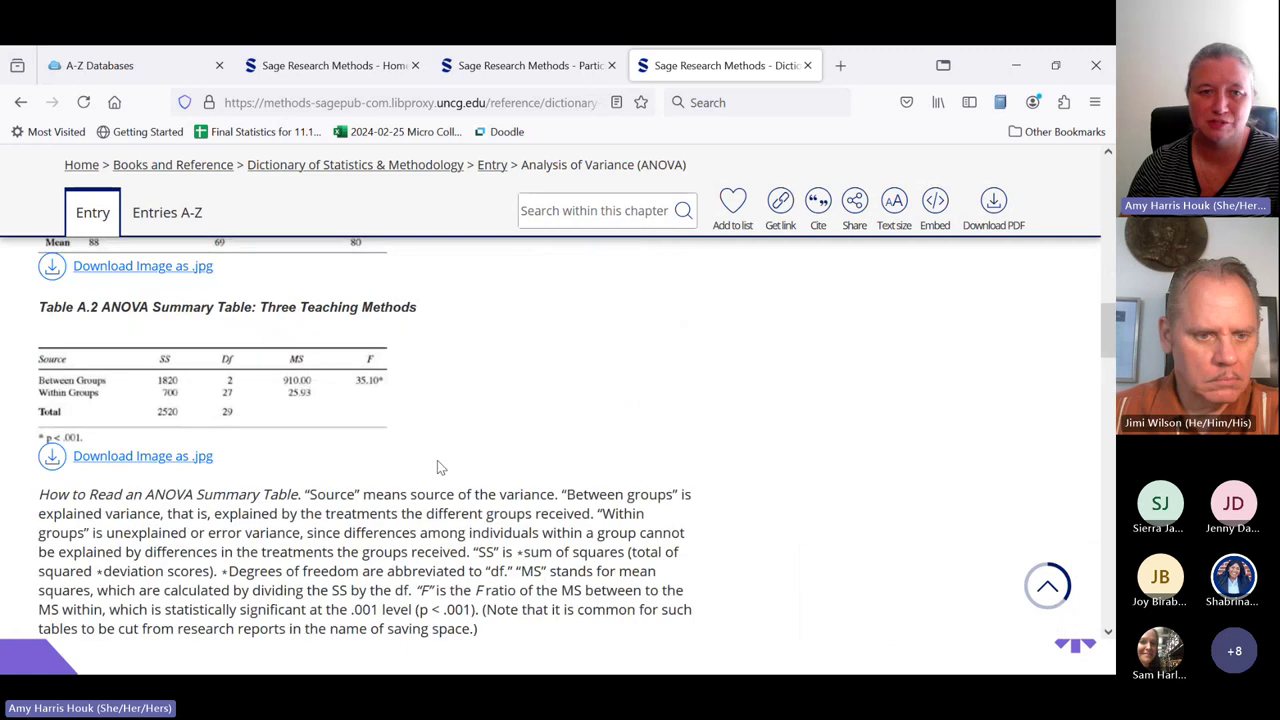
pyautogui.scroll(5, 440, 467)
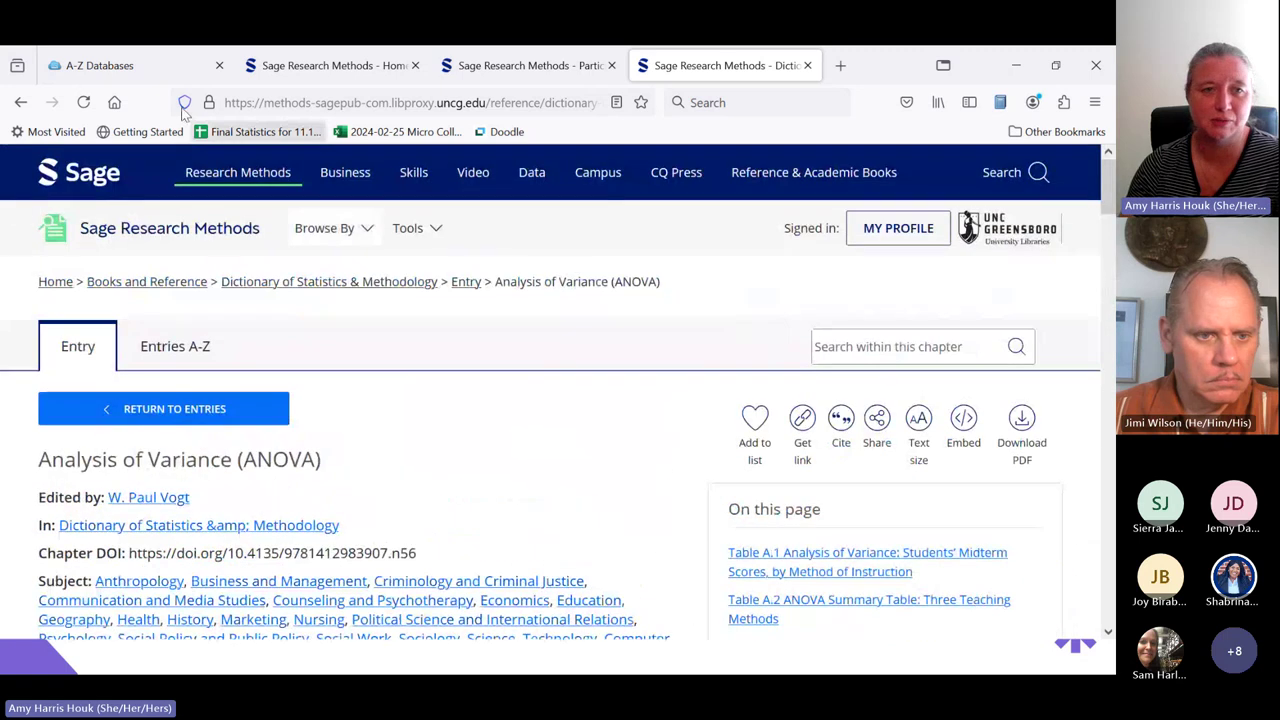
# Return to the anova search results and remove the All References and Dictionaries content type filters
pyautogui.click(20, 105)
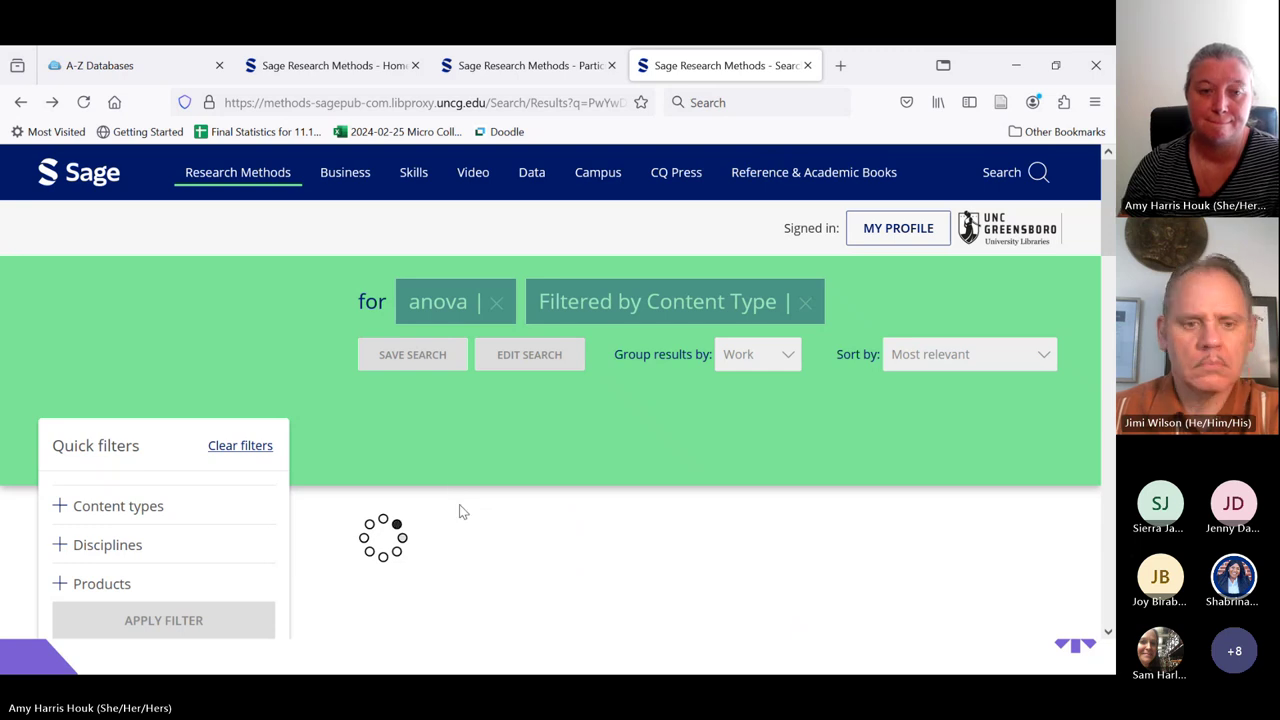
pyautogui.scroll(-1, 450, 485)
pyautogui.scroll(-1, 448, 490)
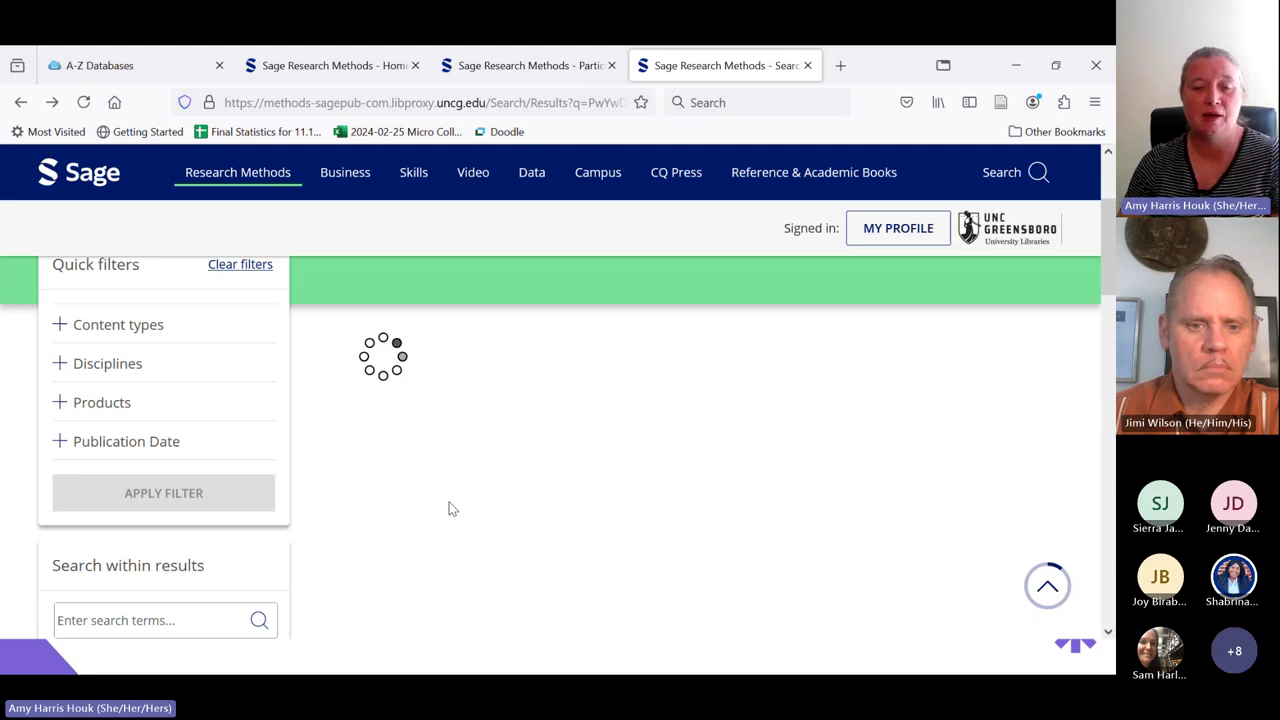
pyautogui.click(80, 327)
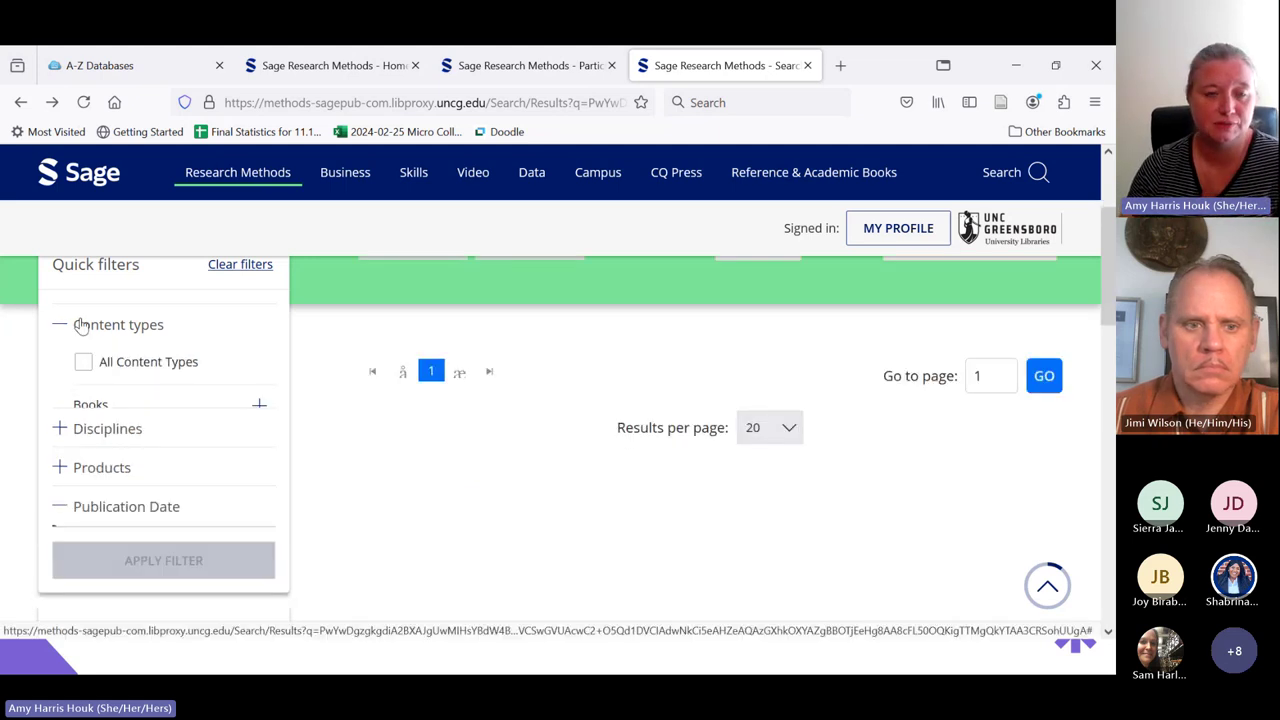
pyautogui.scroll(-3, 391, 389)
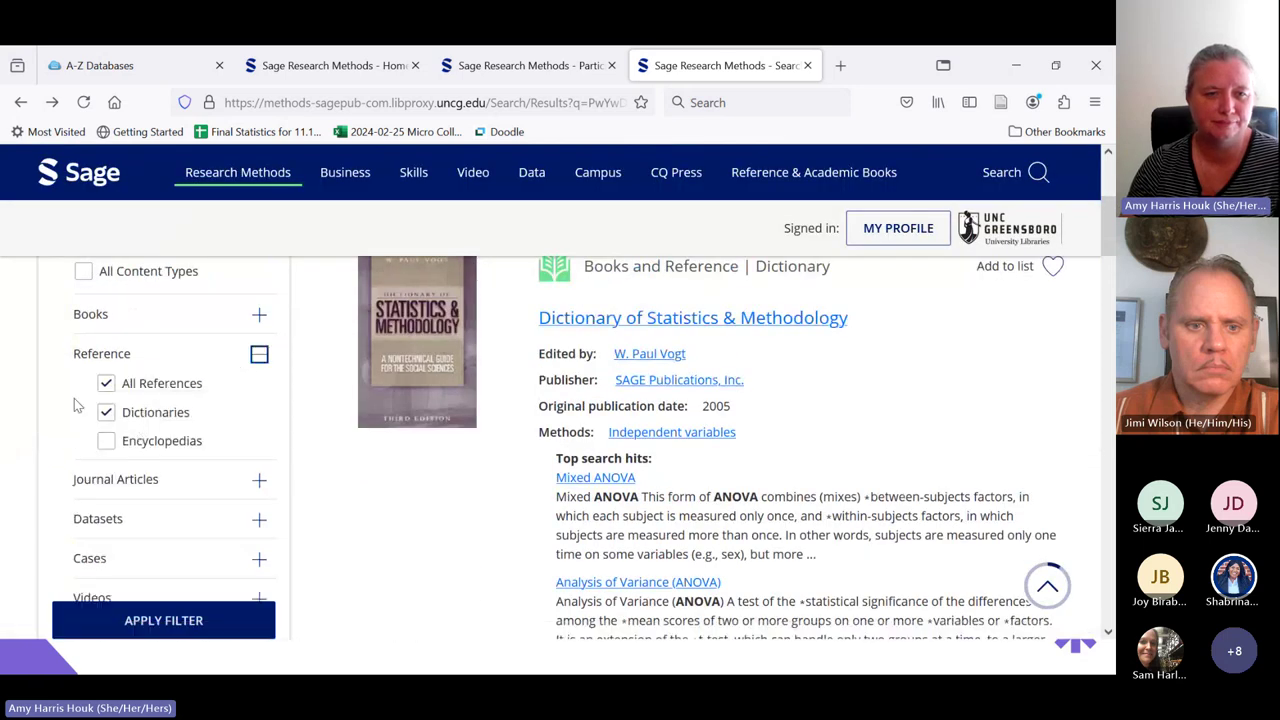
pyautogui.click(105, 386)
pyautogui.click(104, 413)
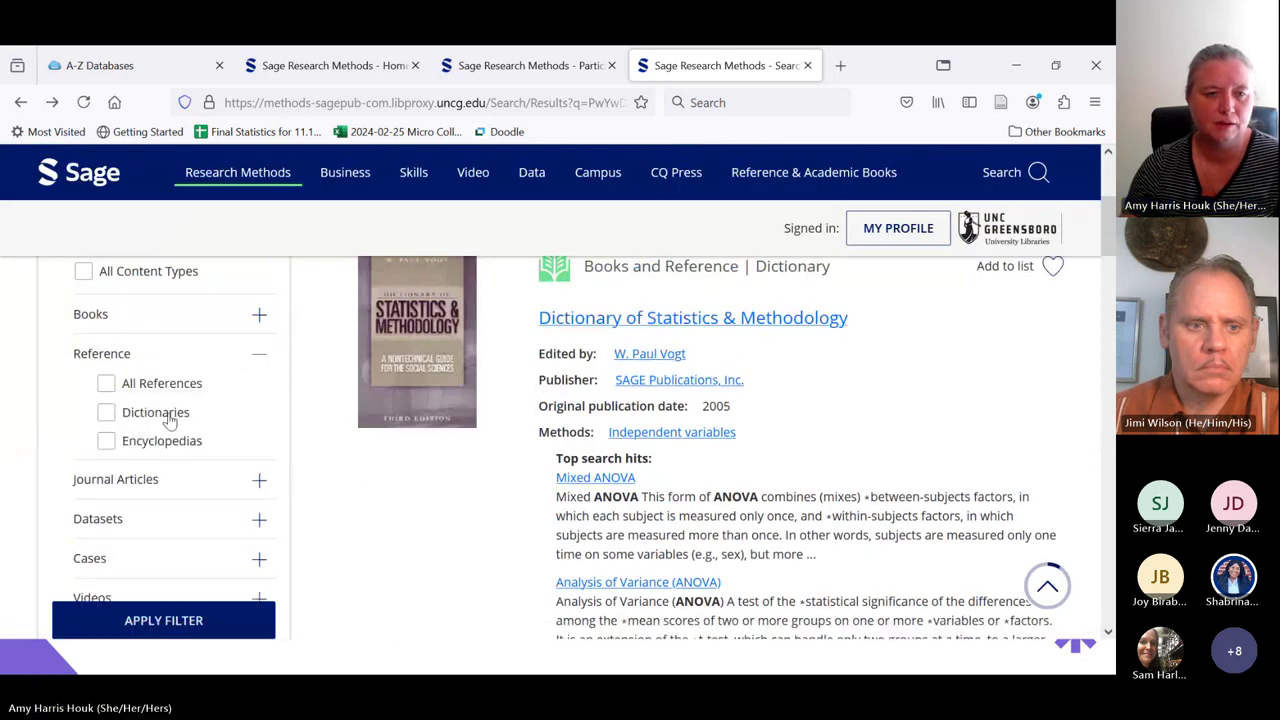
pyautogui.click(163, 621)
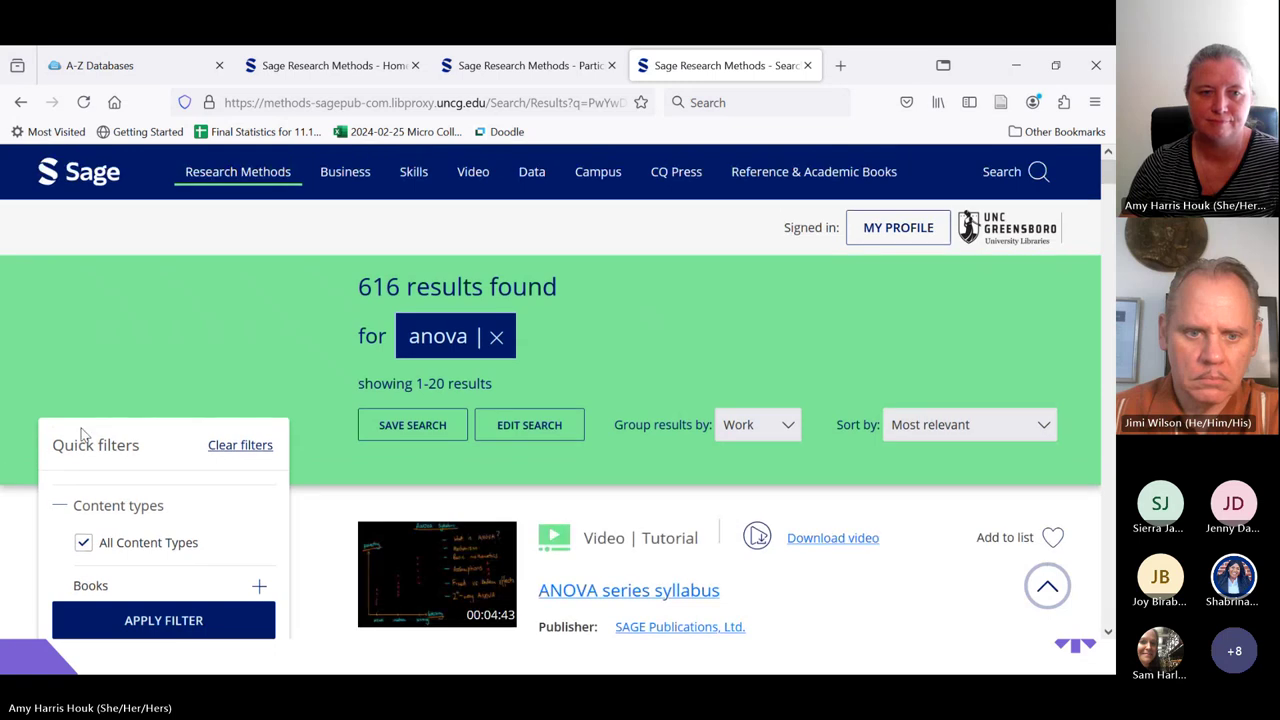
# Review the available content types and the other quick filters for the anova results
pyautogui.scroll(-3, 93, 375)
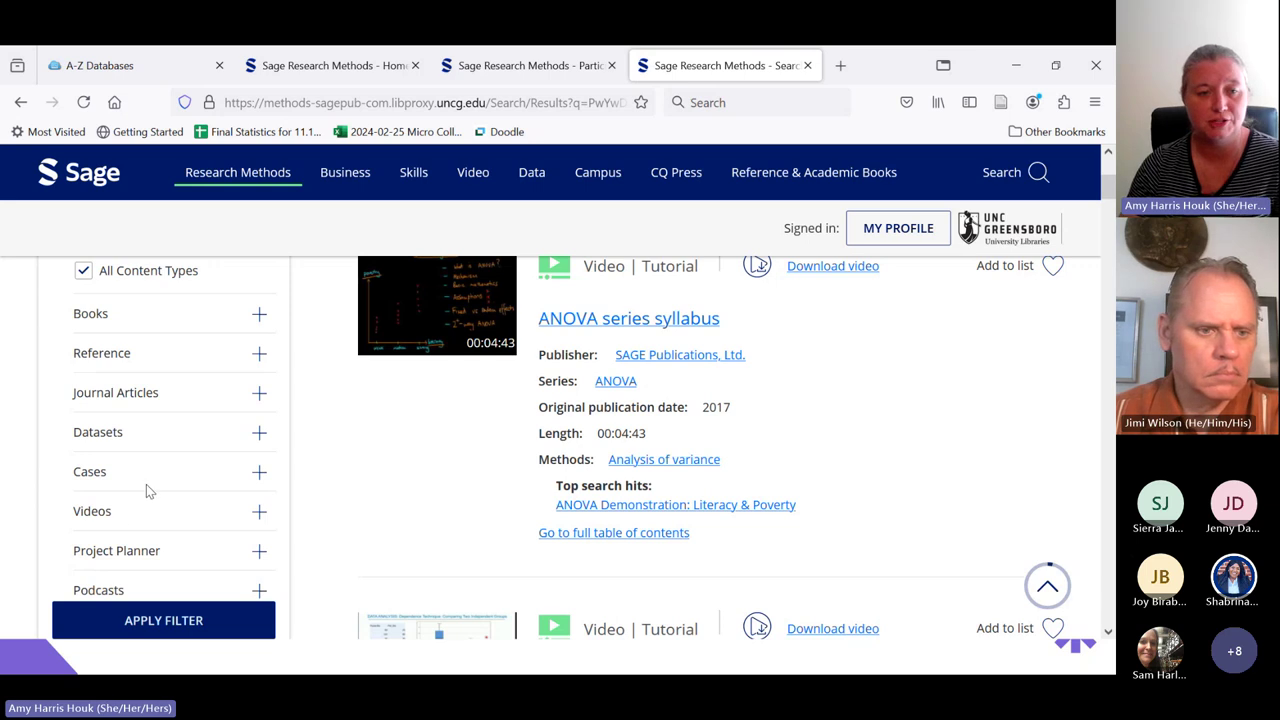
pyautogui.scroll(-1, 146, 490)
pyautogui.scroll(-1, 138, 500)
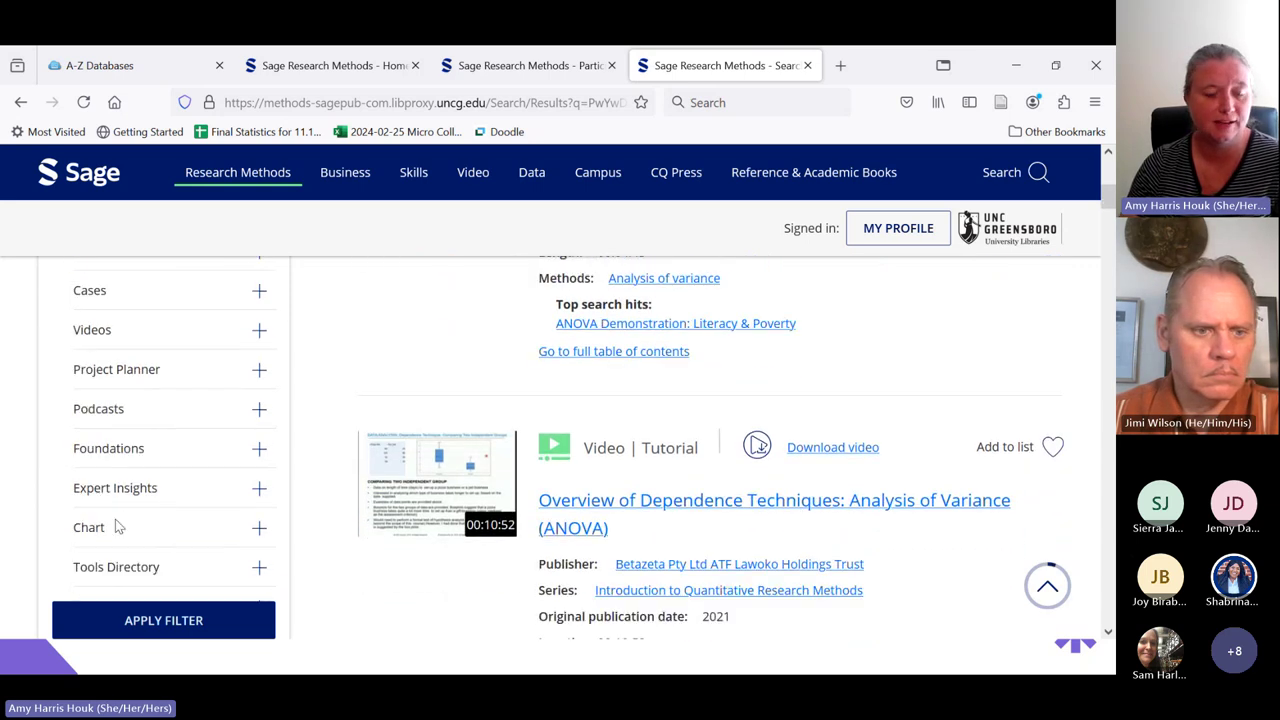
pyautogui.scroll(-1, 120, 500)
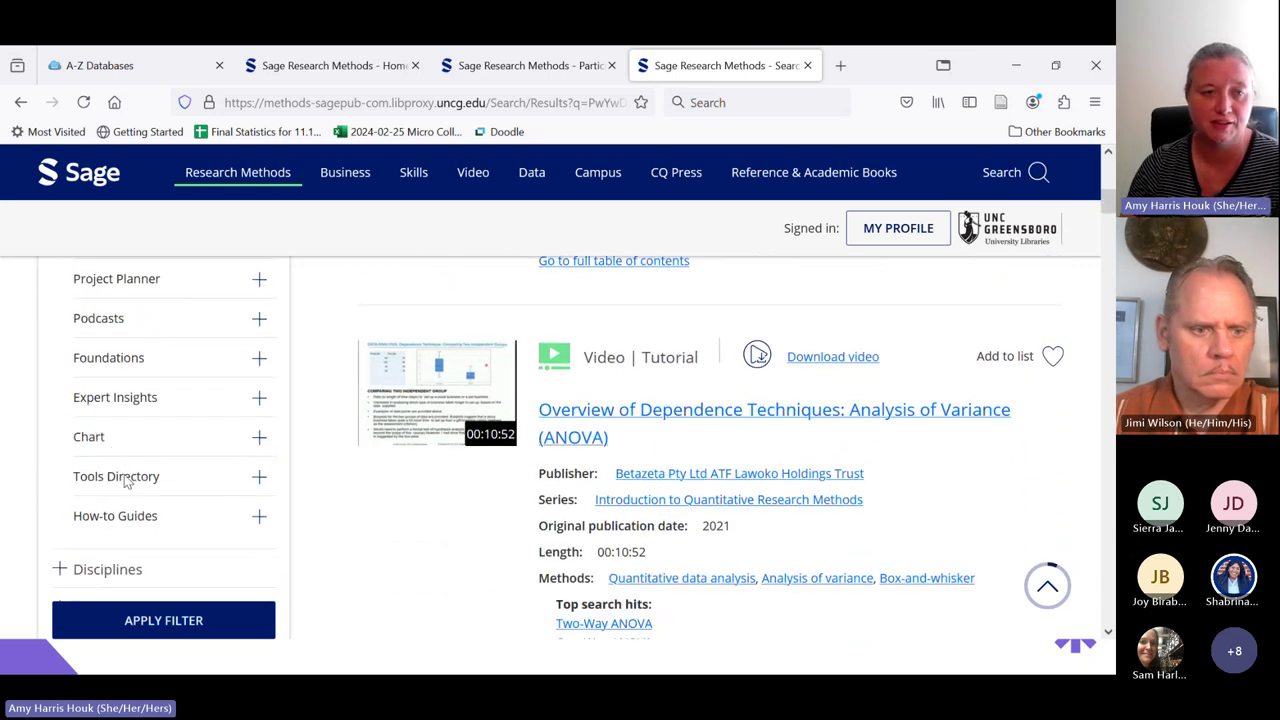
pyautogui.scroll(5, 127, 482)
pyautogui.scroll(-6, 127, 482)
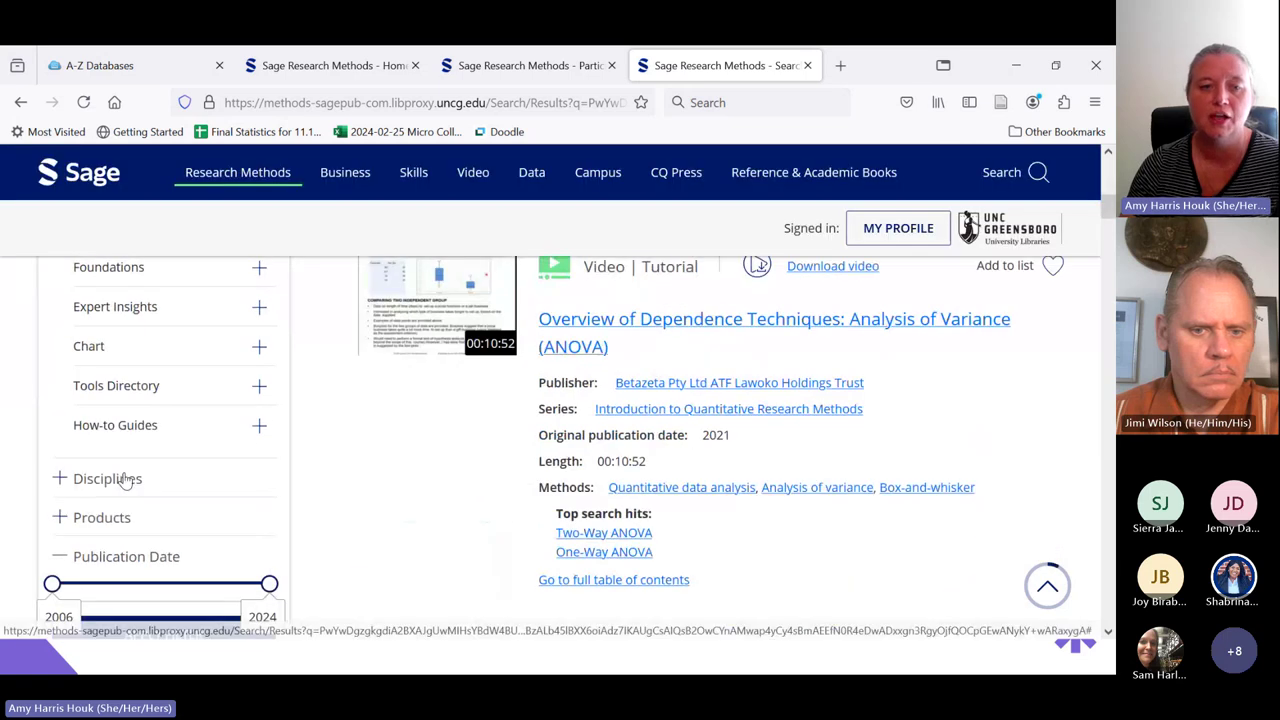
pyautogui.scroll(-2, 125, 481)
pyautogui.scroll(1, 126, 460)
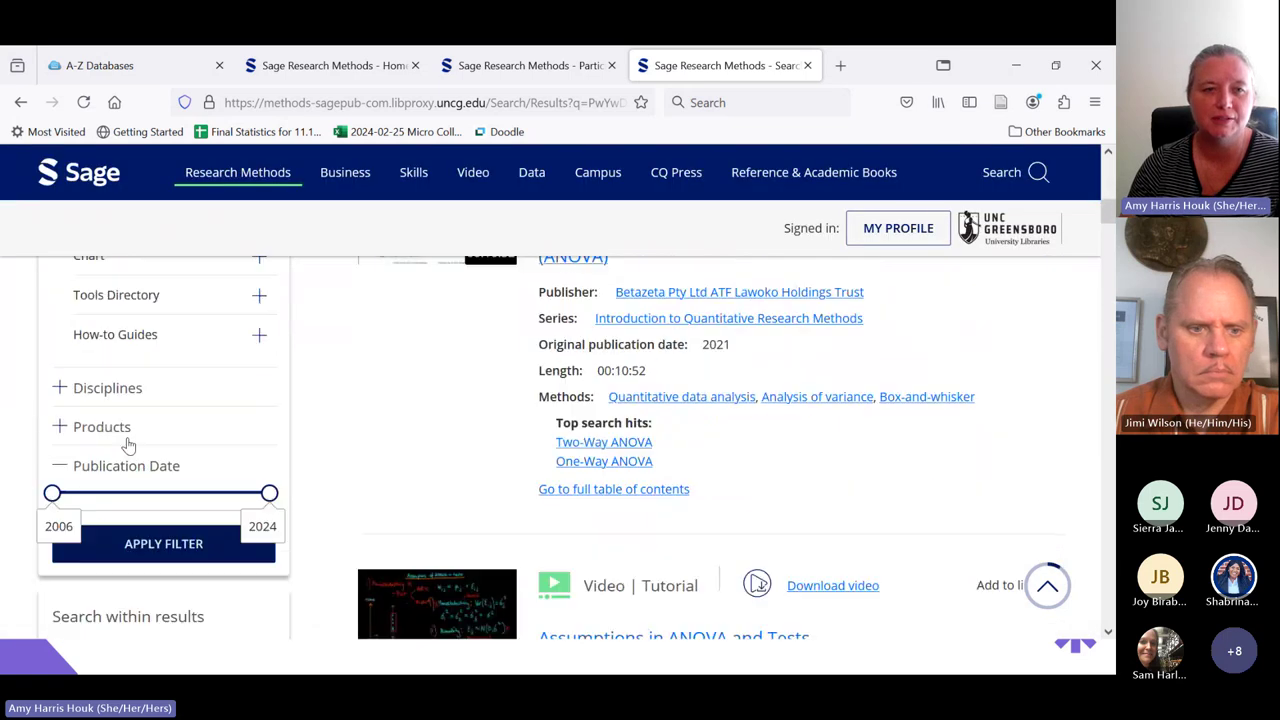
# Expand the Disciplines filter and look through the disciplines it lists
pyautogui.click(61, 388)
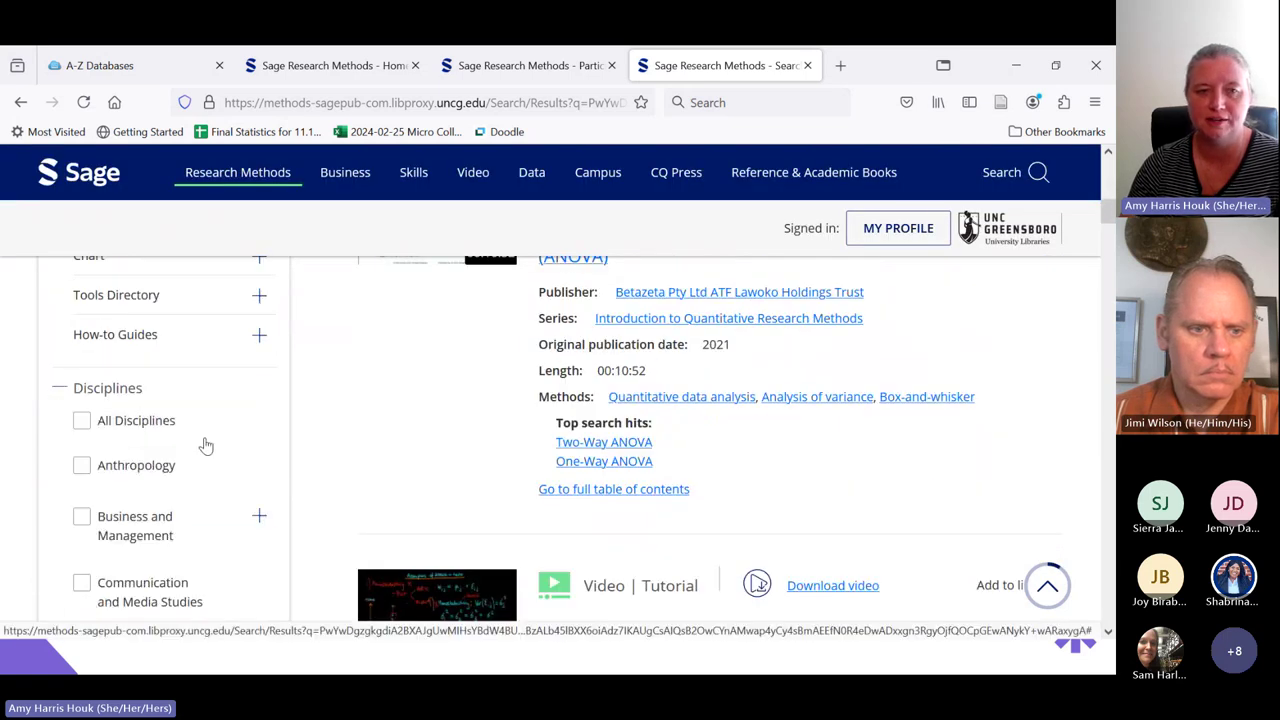
pyautogui.scroll(-1, 340, 380)
pyautogui.scroll(-1, 335, 395)
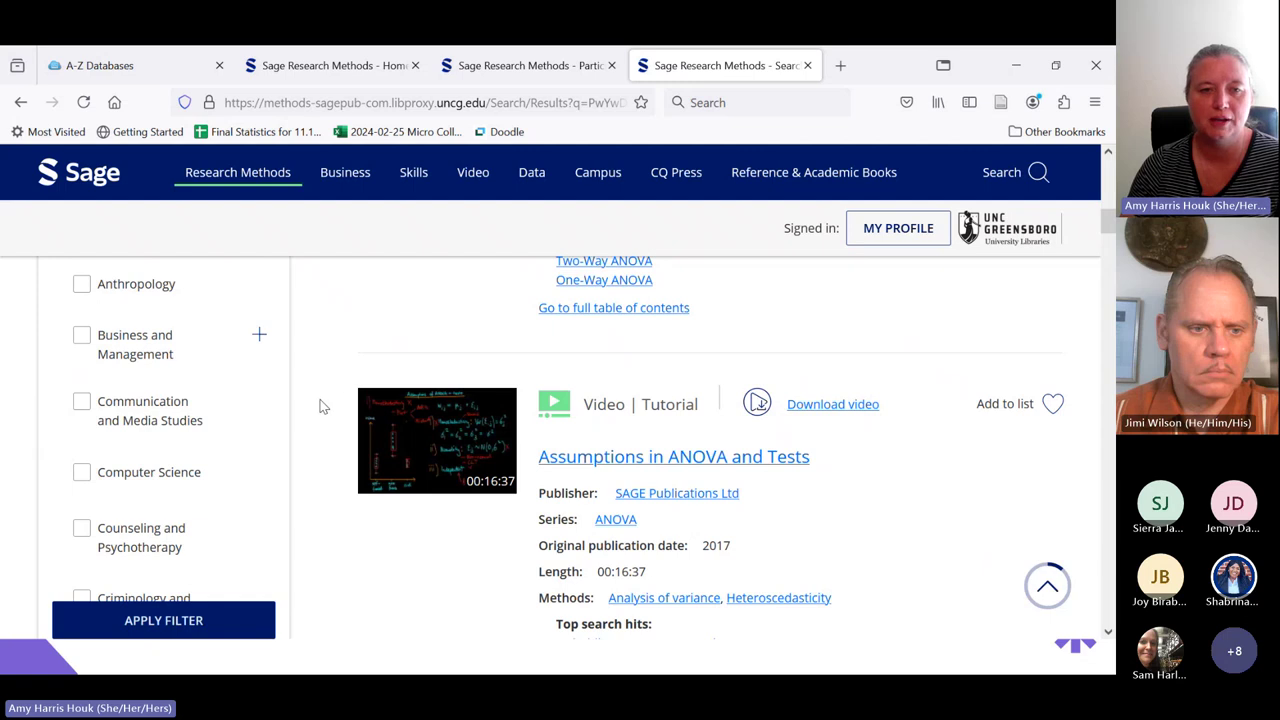
pyautogui.scroll(-2, 318, 405)
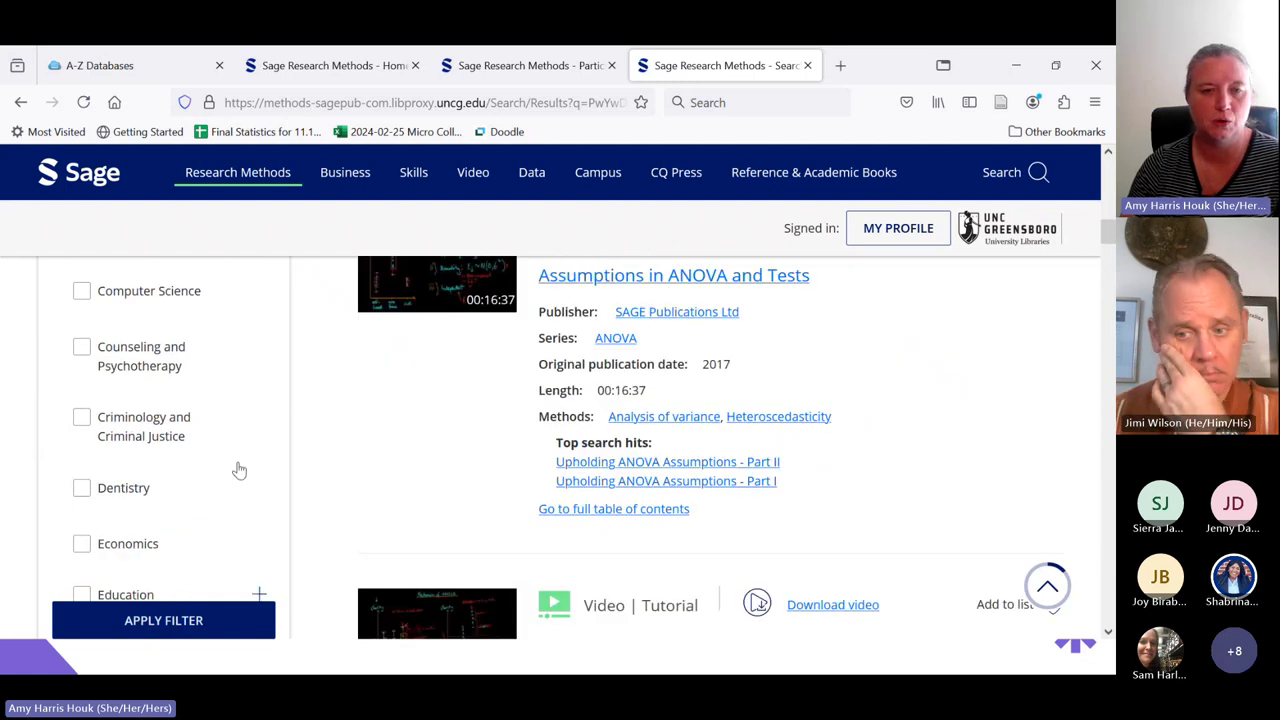
pyautogui.scroll(-1, 290, 438)
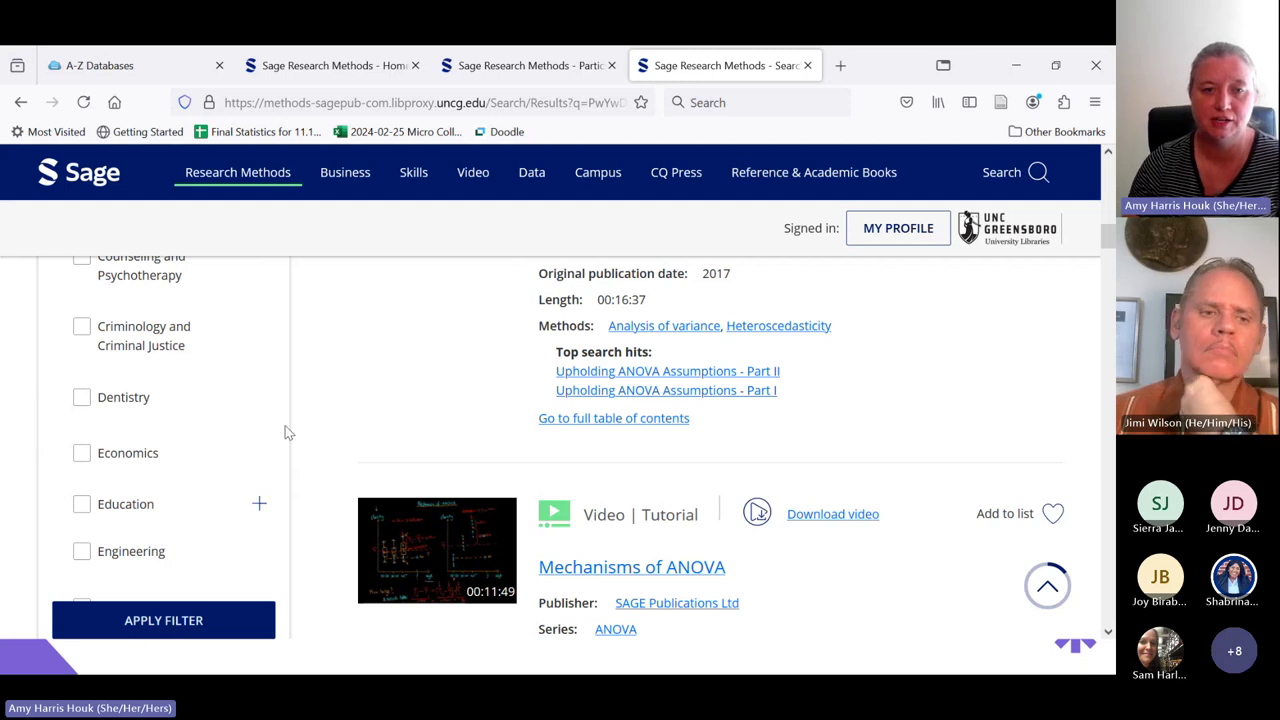
pyautogui.scroll(-1, 296, 425)
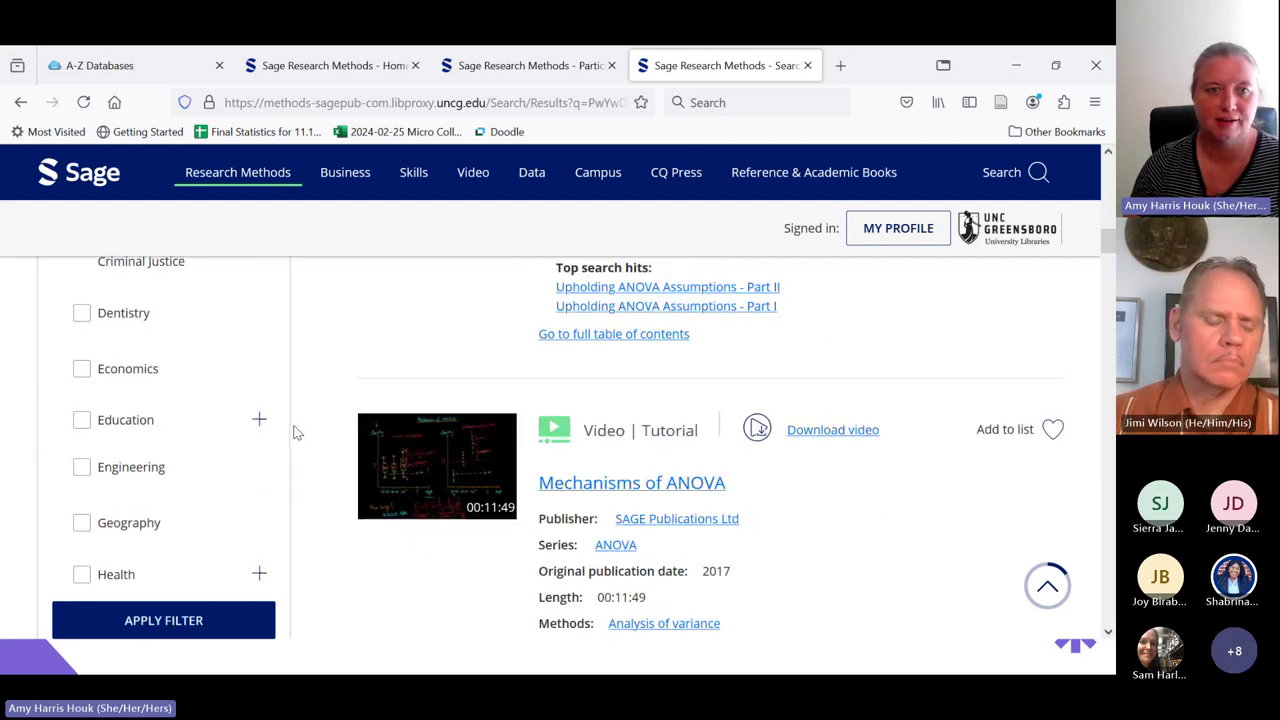
# Expand the Education discipline and review its subdisciplines
pyautogui.click(259, 414)
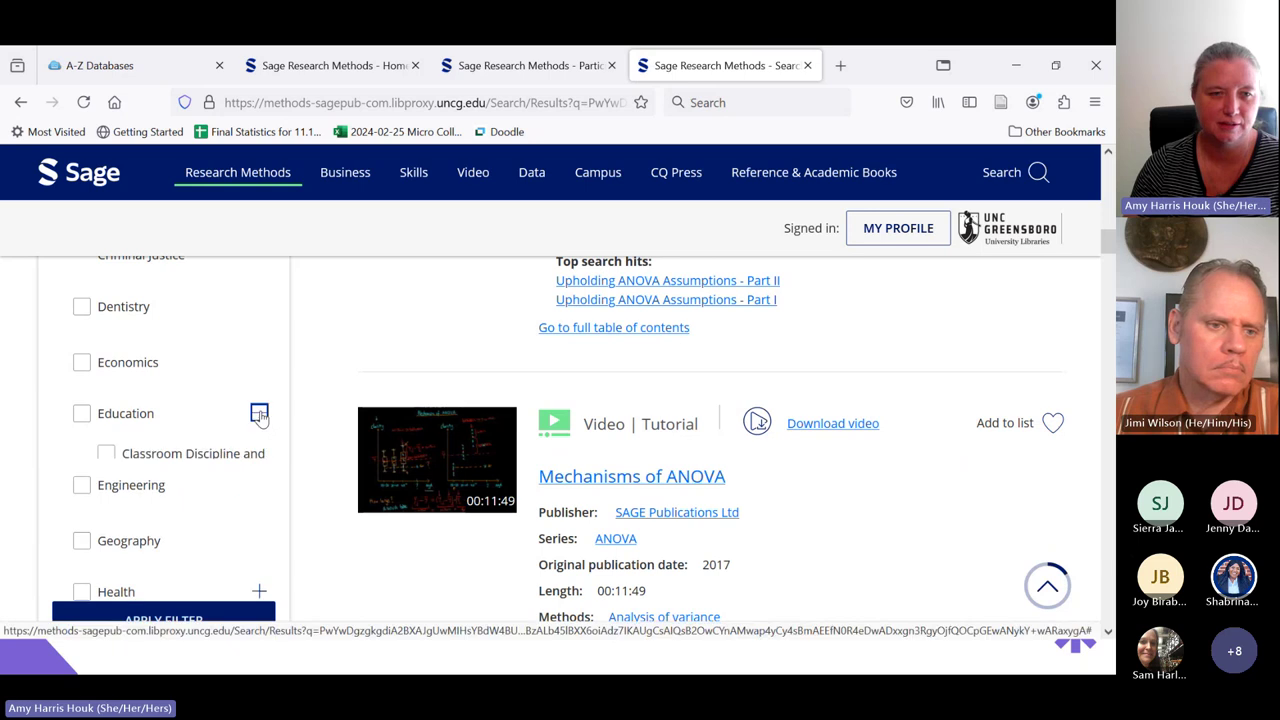
pyautogui.scroll(-1, 260, 418)
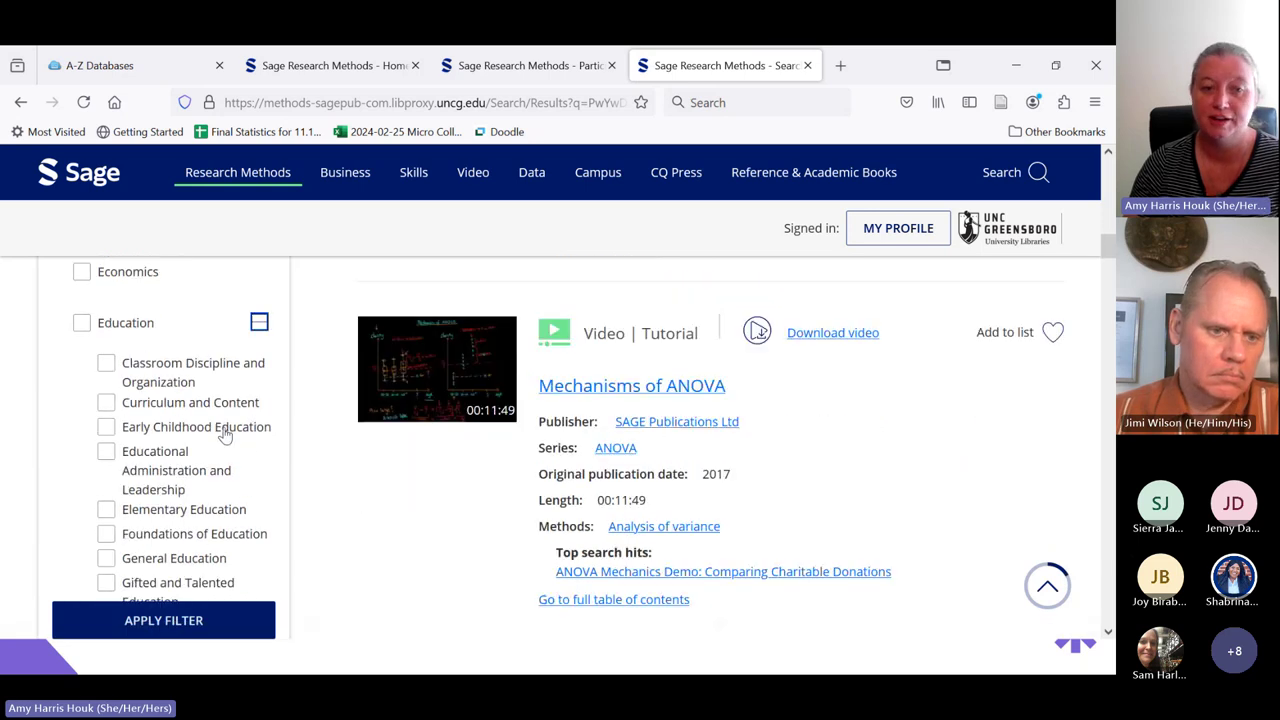
pyautogui.scroll(-1, 226, 430)
pyautogui.scroll(-5, 164, 424)
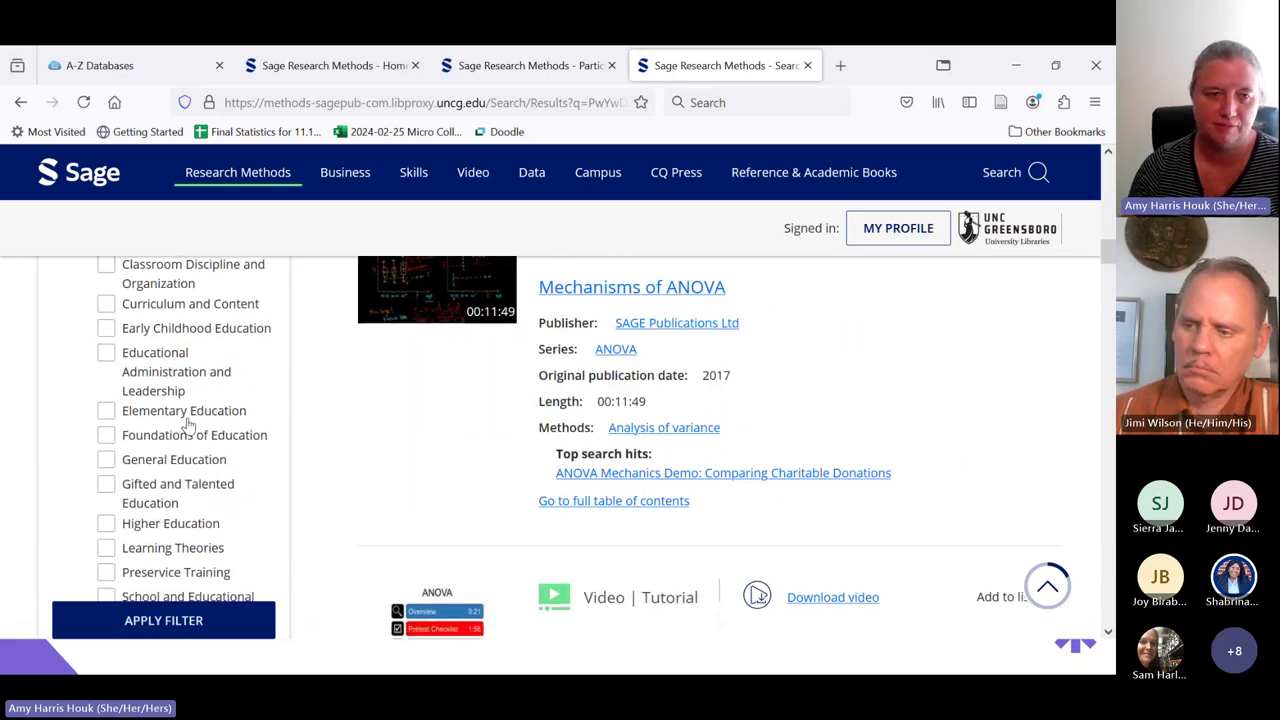
pyautogui.scroll(-3, 177, 410)
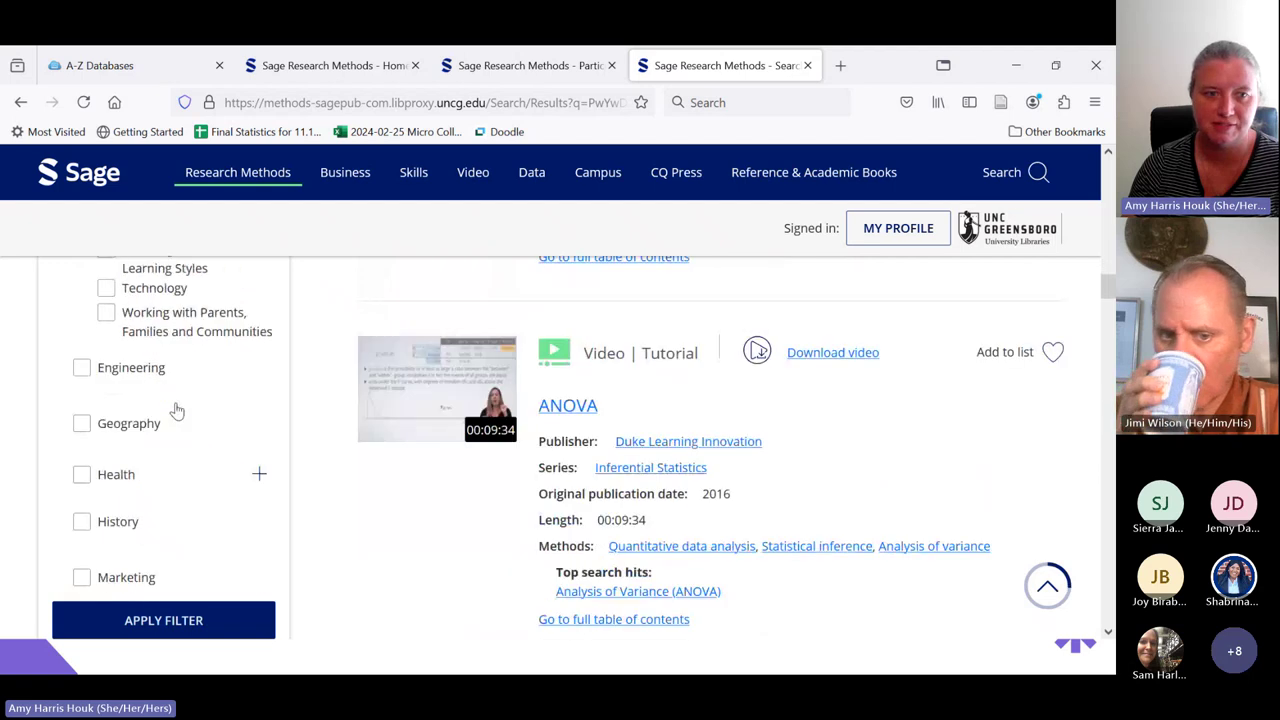
# Expand the Health discipline and review its subdisciplines
pyautogui.click(260, 387)
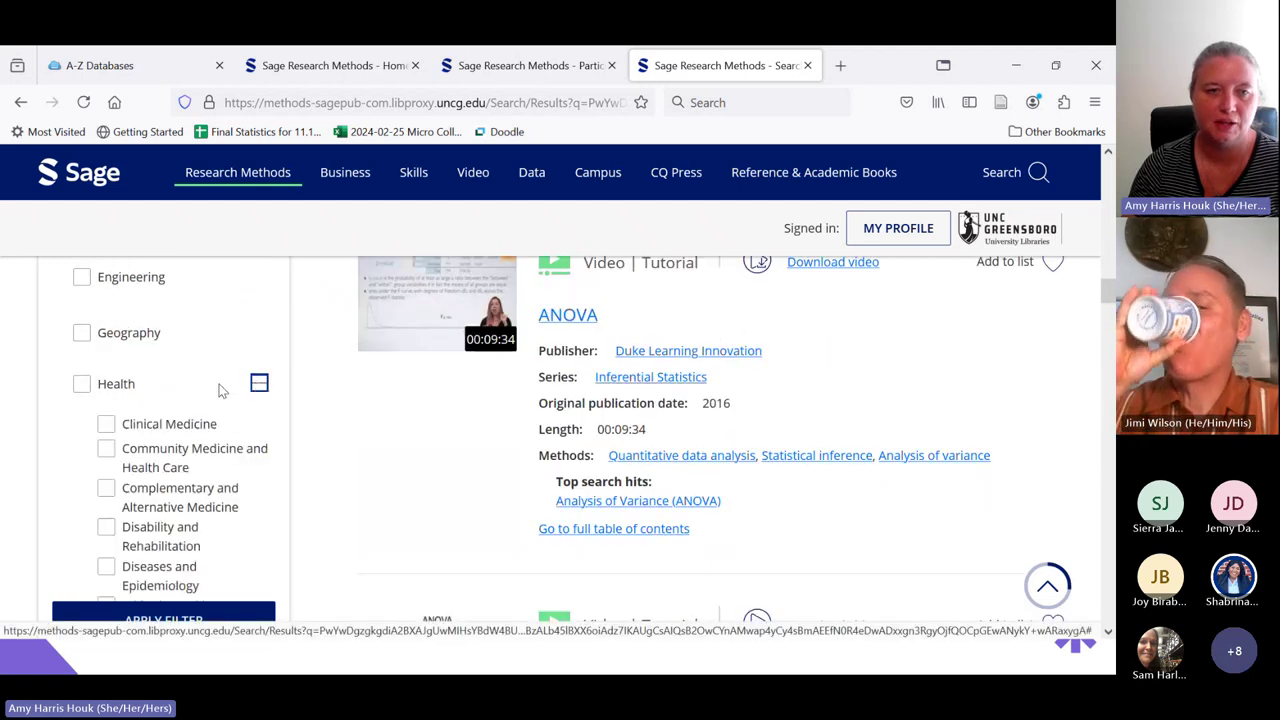
pyautogui.scroll(-3, 217, 392)
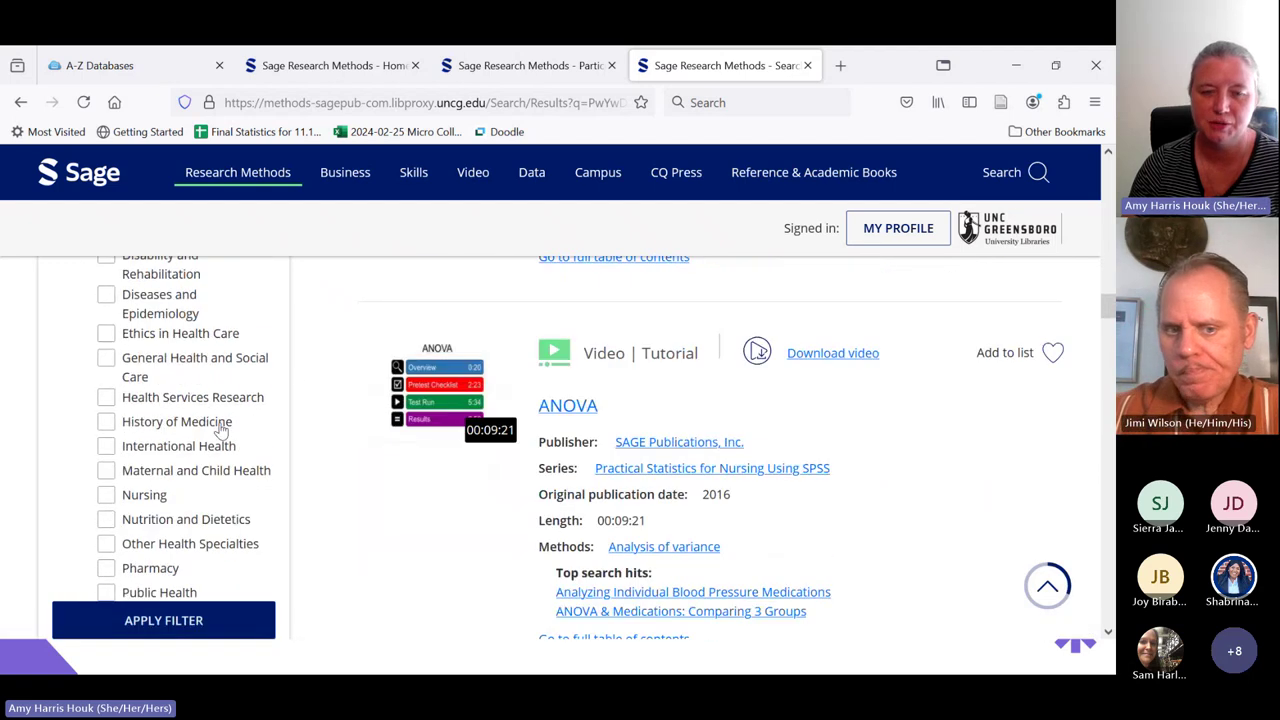
pyautogui.scroll(-3, 220, 425)
pyautogui.scroll(10, 216, 424)
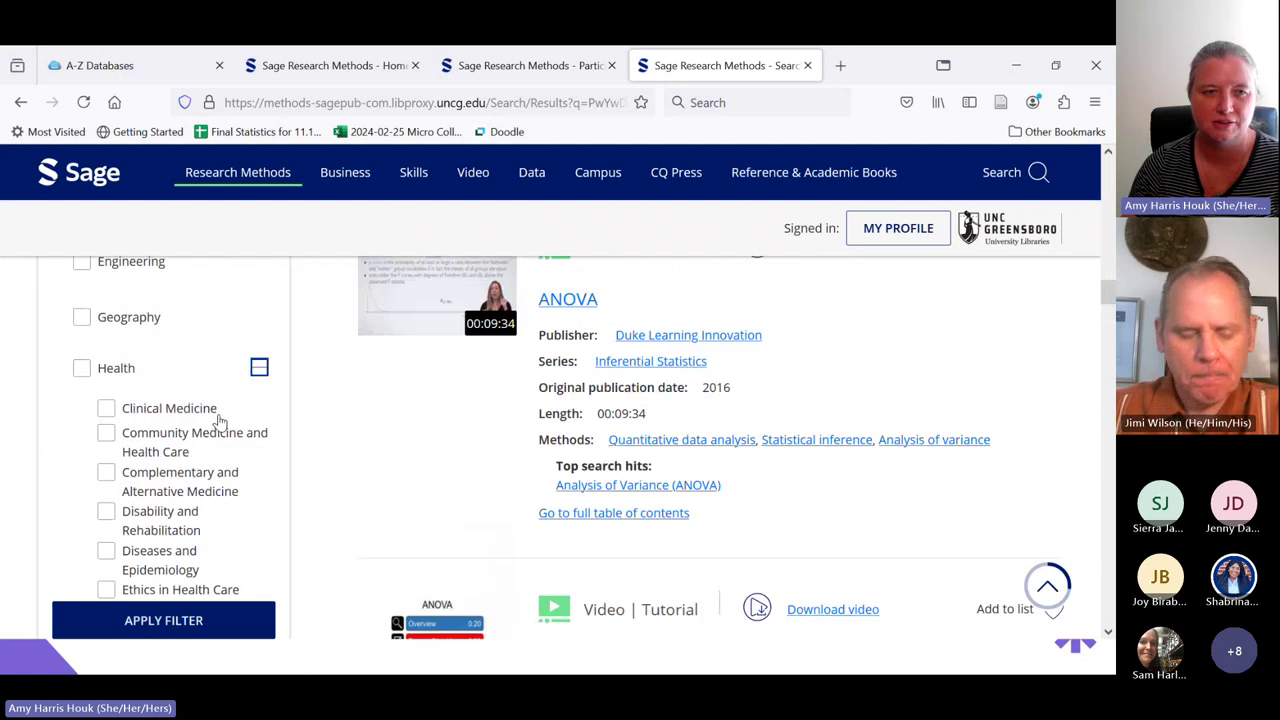
# Select the Education discipline in the quick filters and go back to the start of the results
pyautogui.scroll(10, 220, 425)
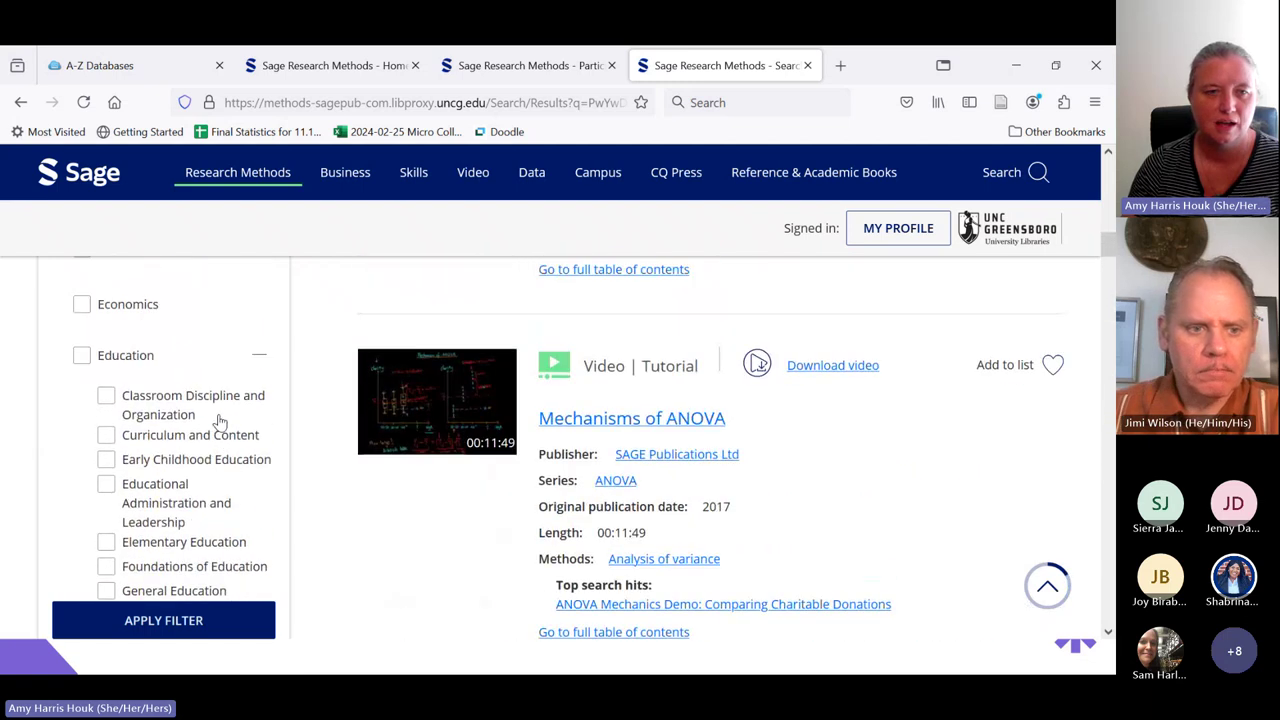
pyautogui.scroll(5, 203, 490)
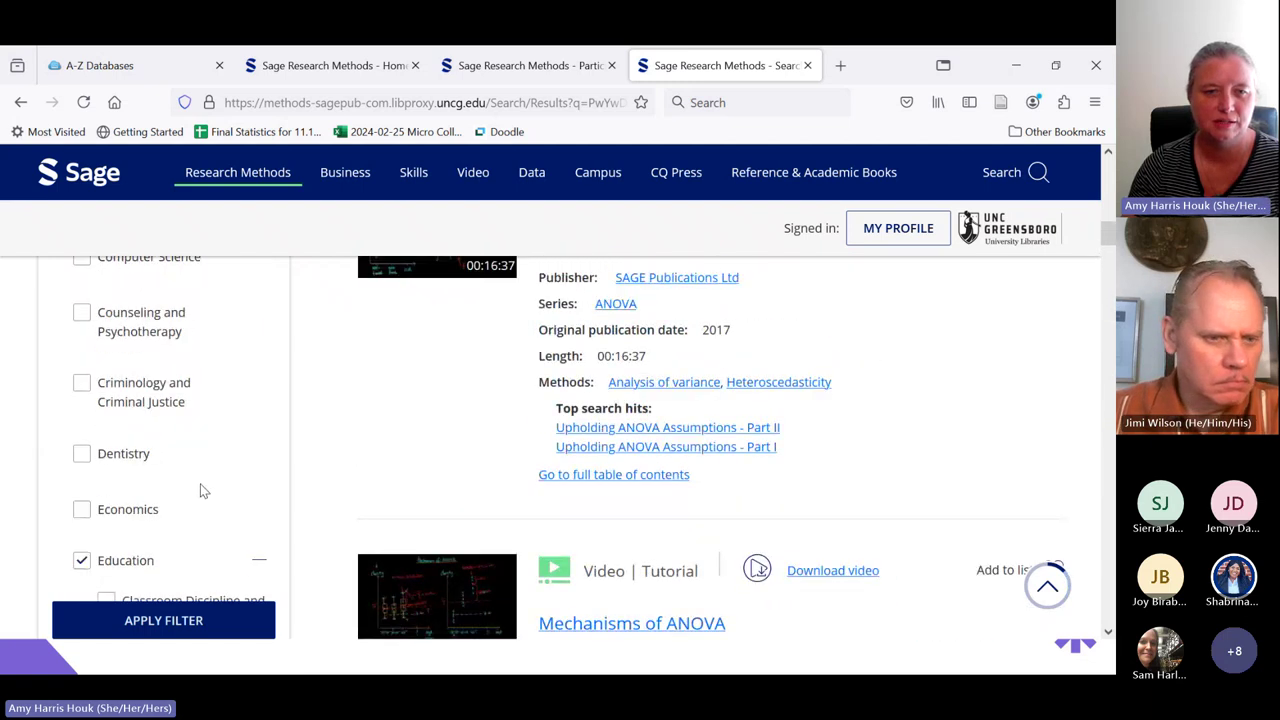
pyautogui.scroll(10, 213, 568)
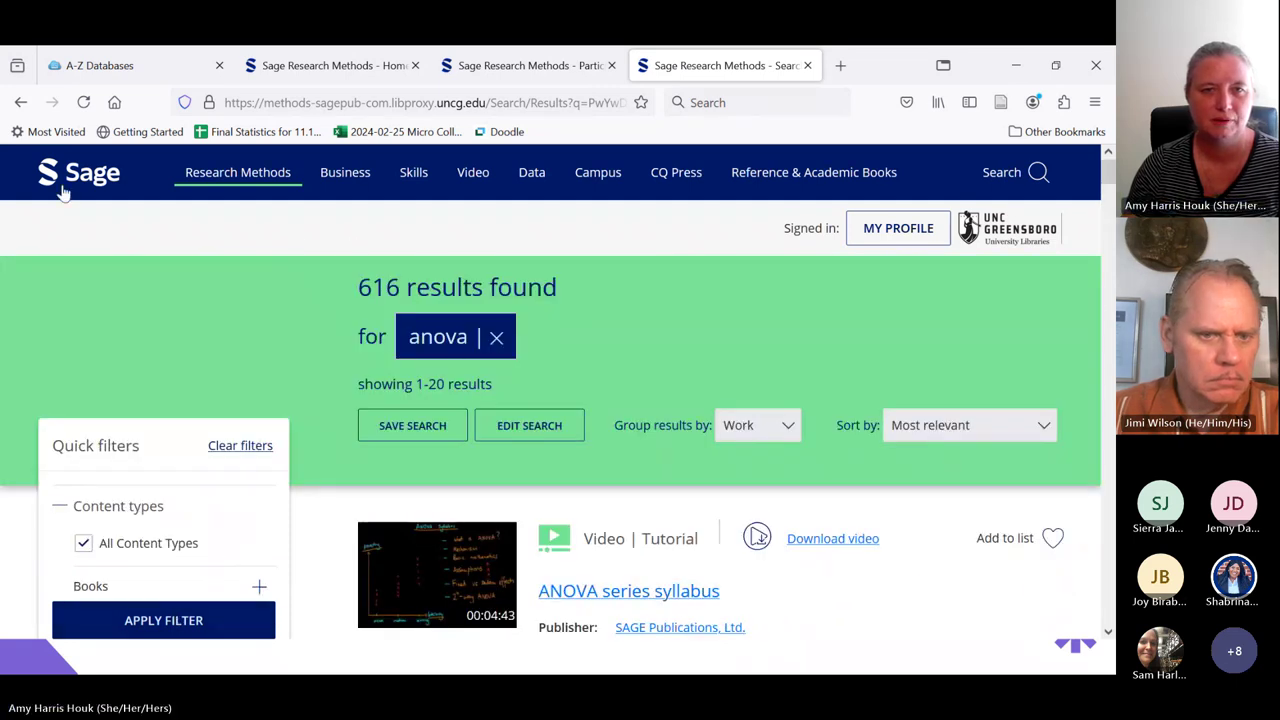
# Edit the search to use "participatory action research" as the full-text search term and submit the query
pyautogui.click(529, 425)
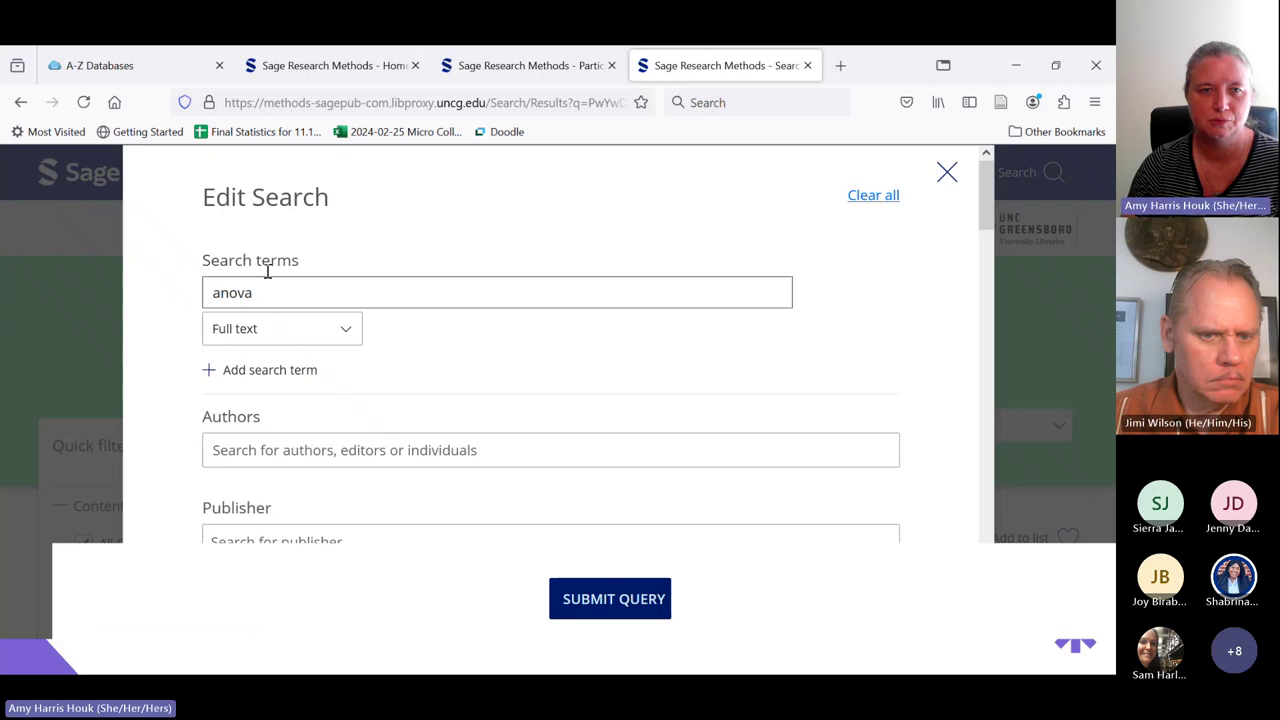
pyautogui.doubleClick(257, 300)
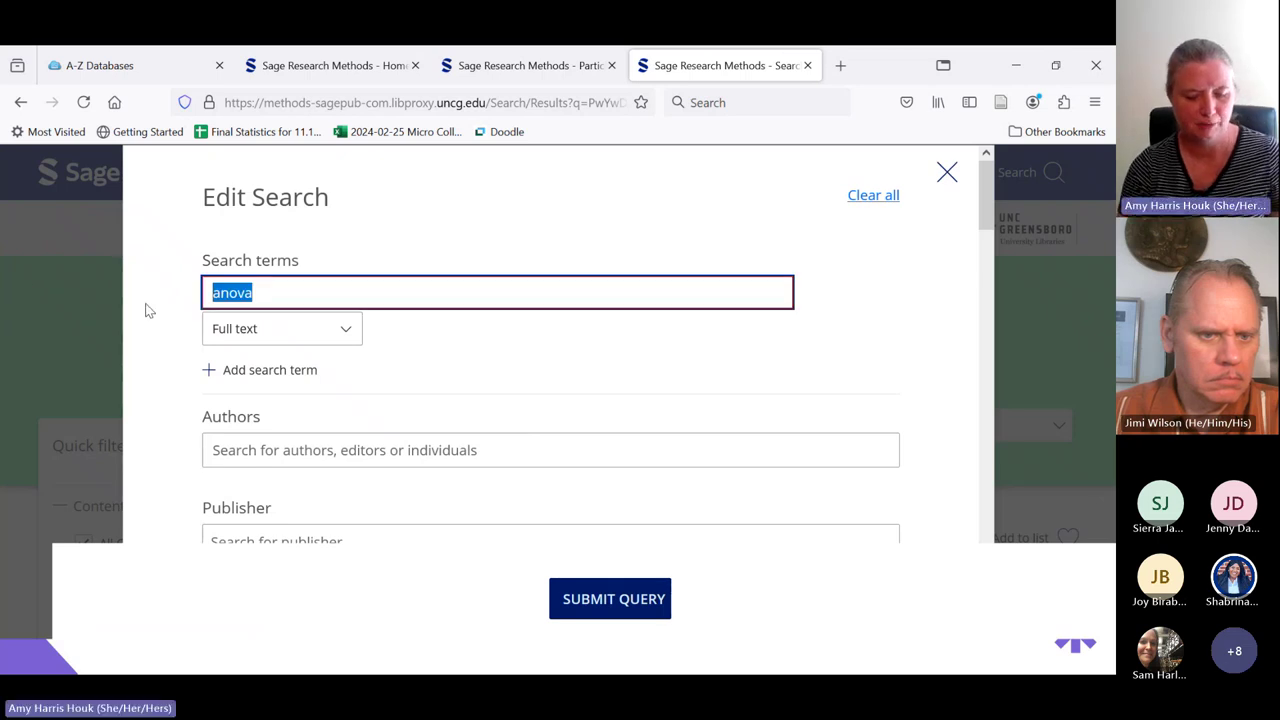
pyautogui.write('participa')
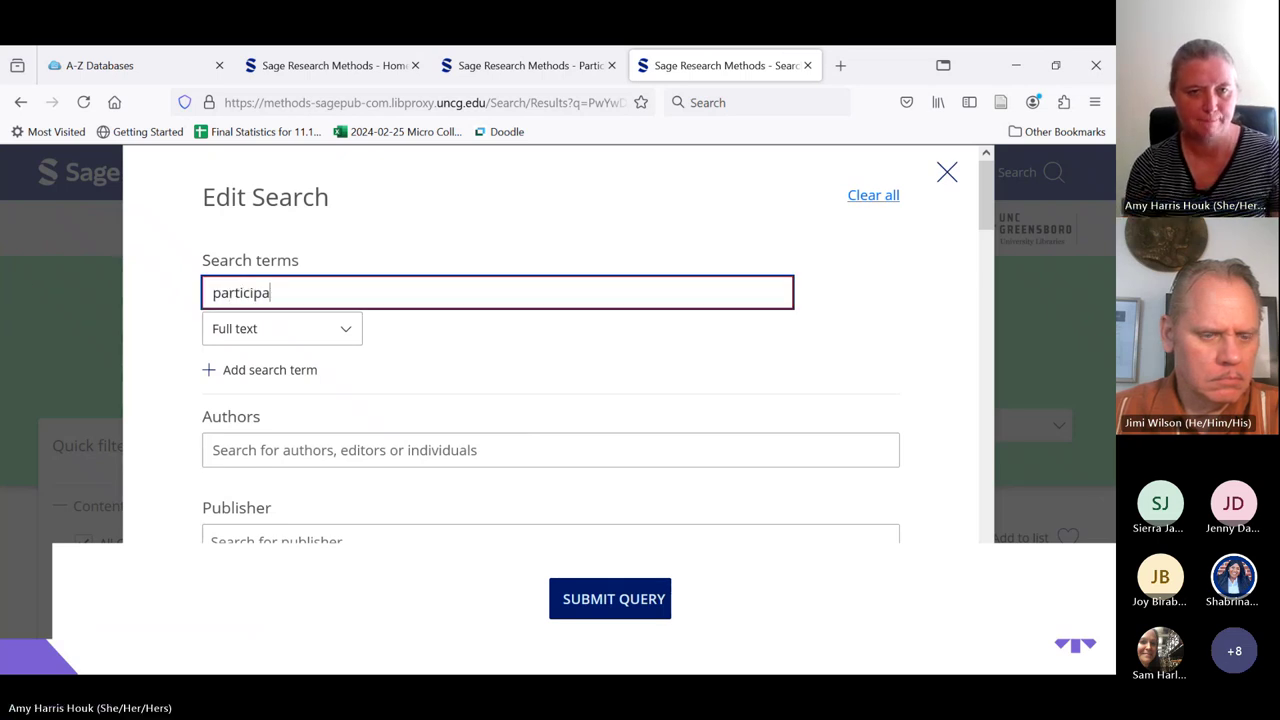
pyautogui.write('tory action r')
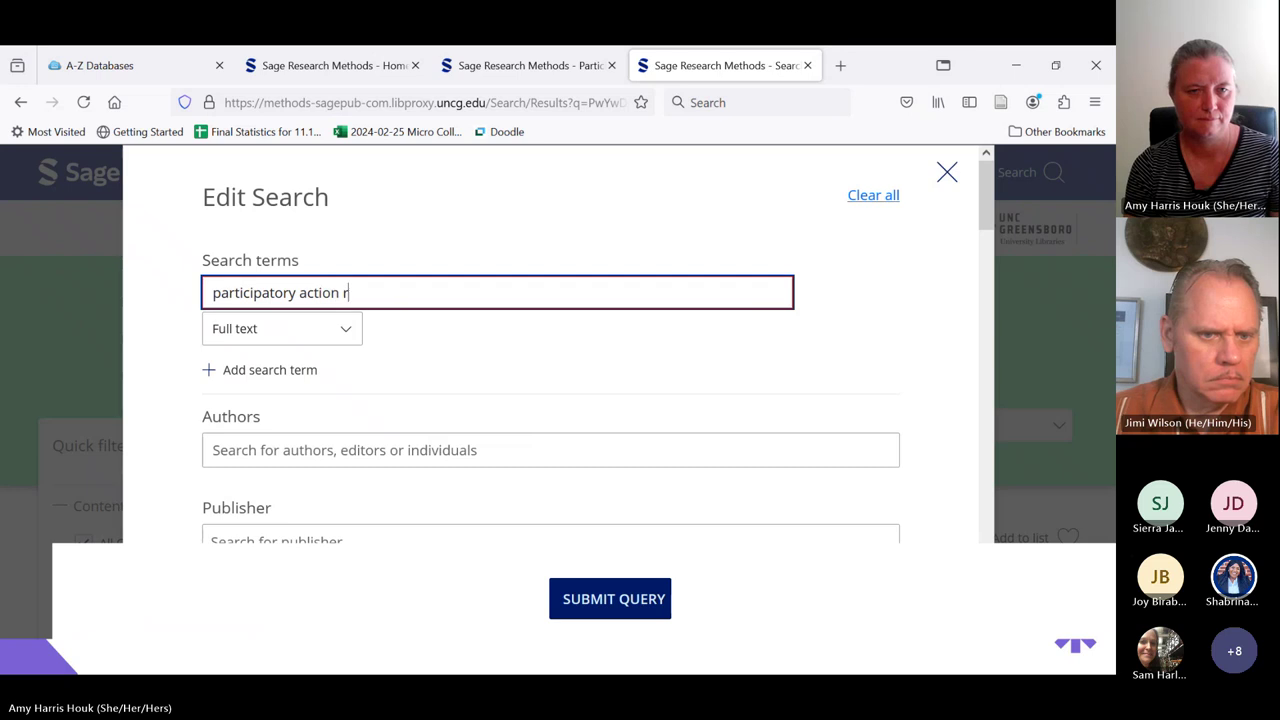
pyautogui.write('esearch')
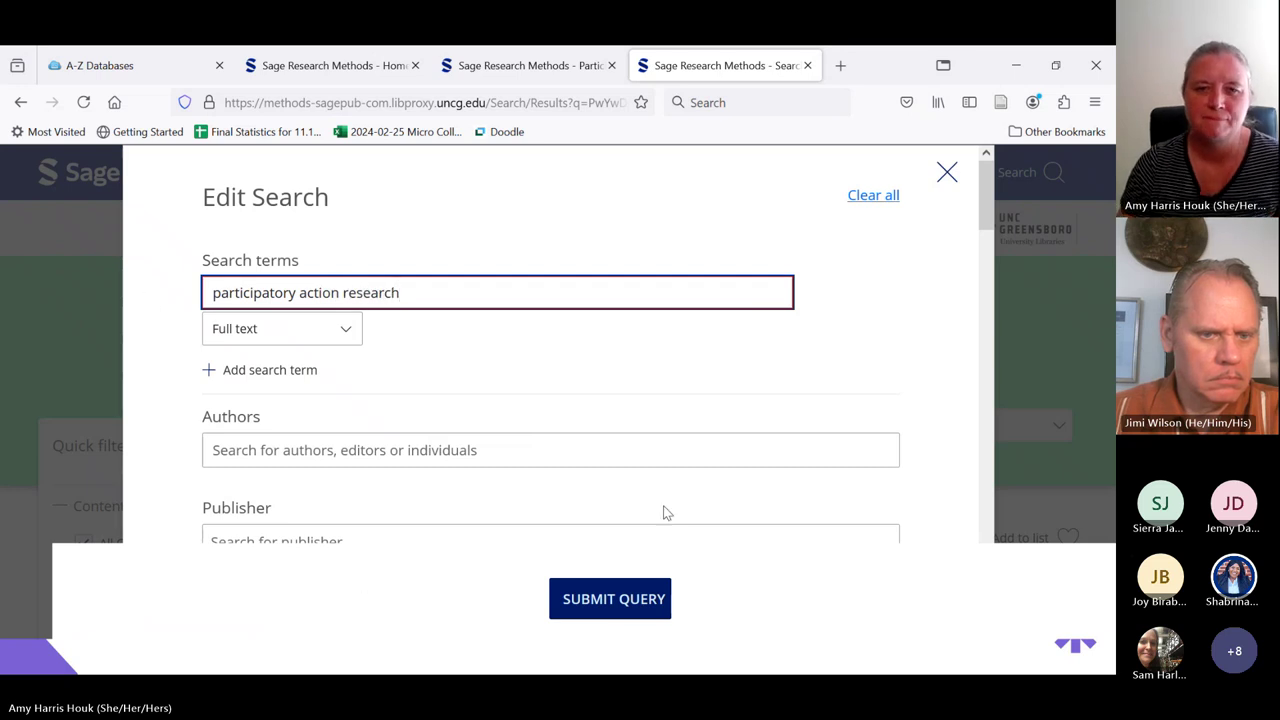
pyautogui.click(622, 598)
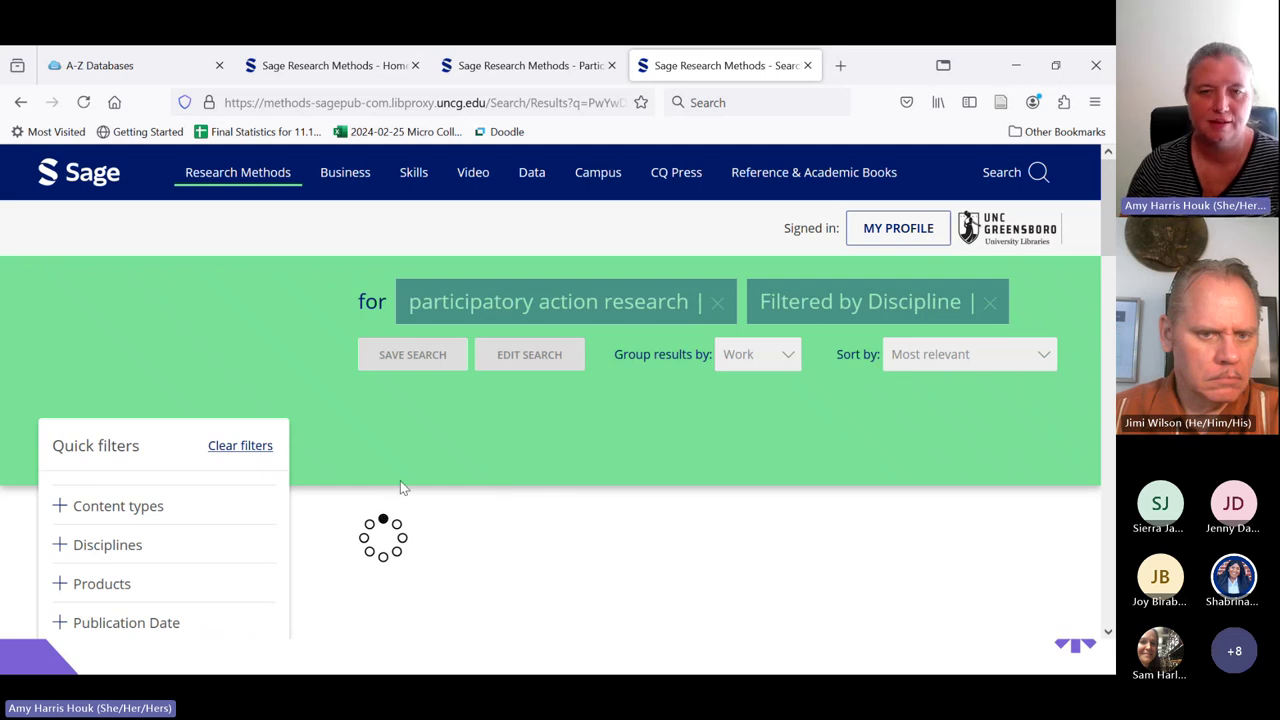
# Examine the participatory action research results and check the Education selection in the quick filters
pyautogui.scroll(-3, 304, 455)
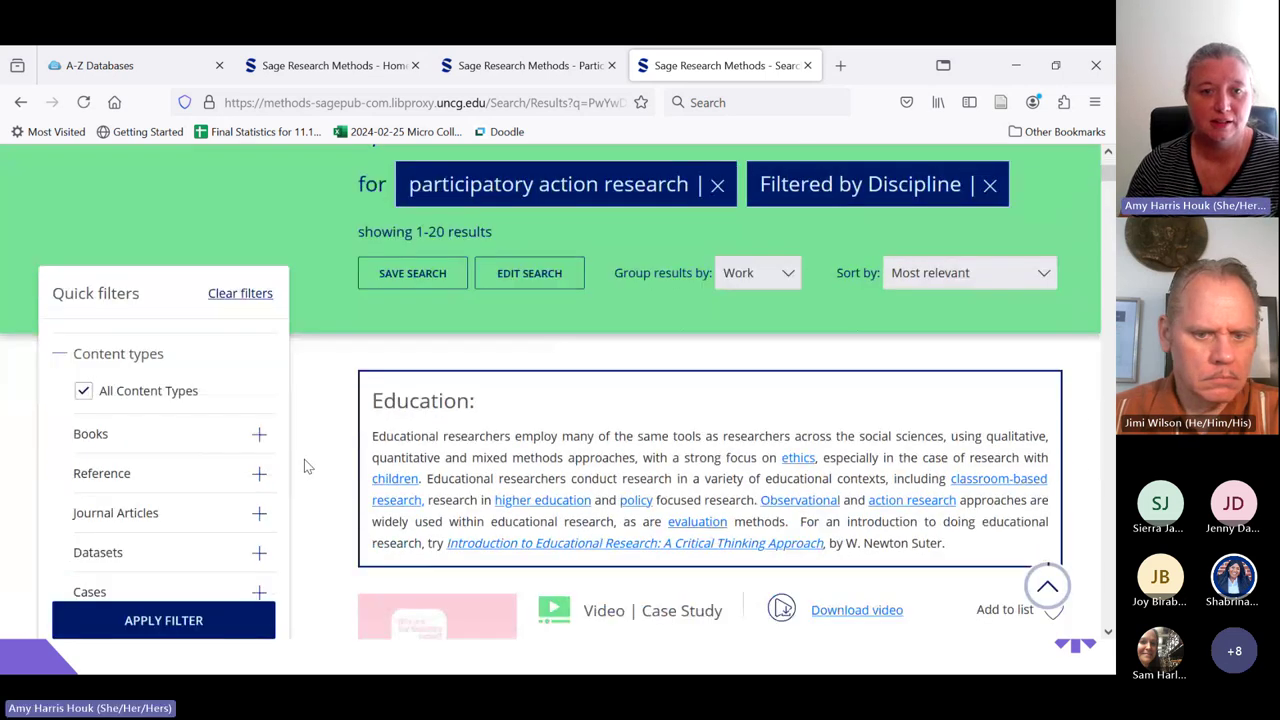
pyautogui.scroll(-3, 305, 463)
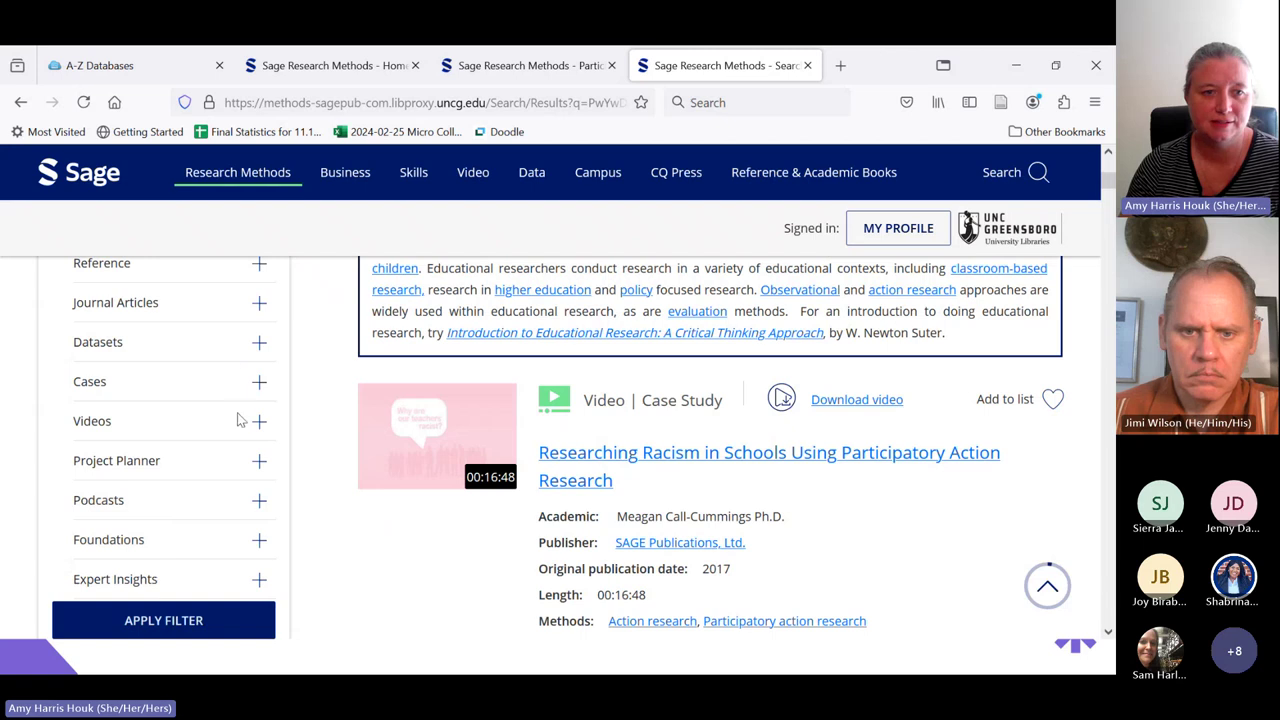
pyautogui.scroll(3, 230, 465)
pyautogui.scroll(-2, 240, 457)
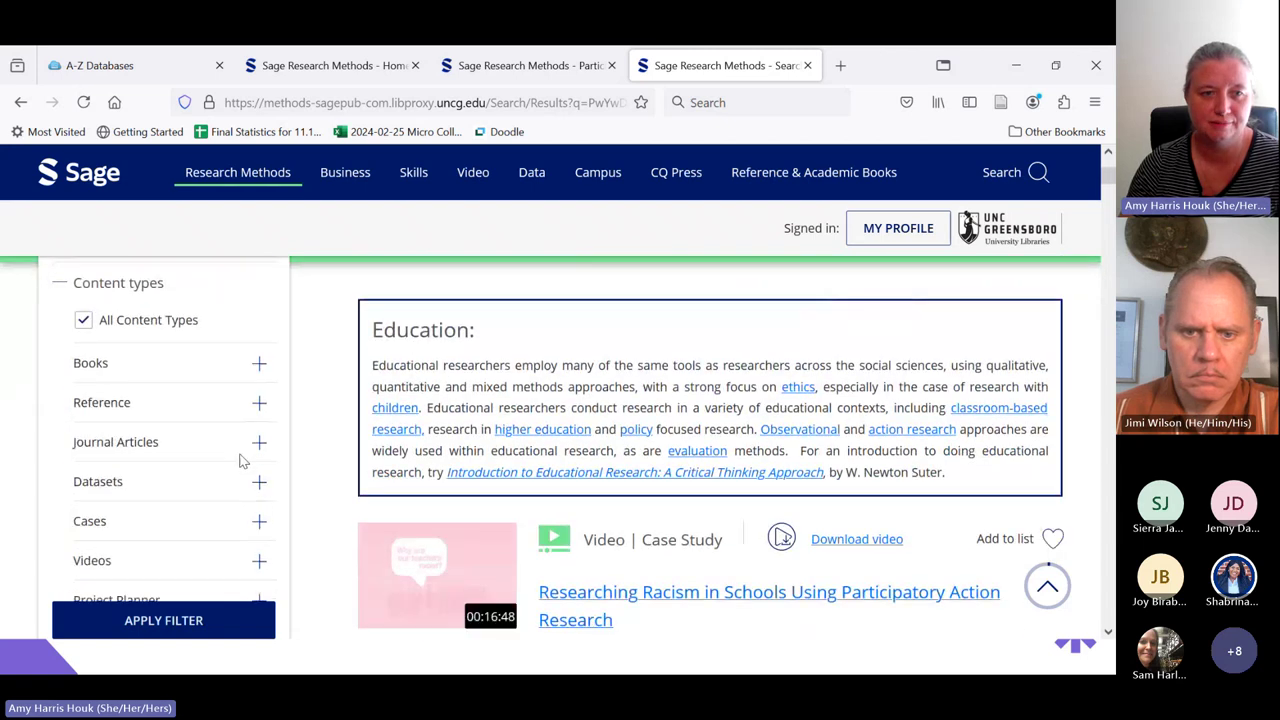
pyautogui.scroll(-9, 240, 460)
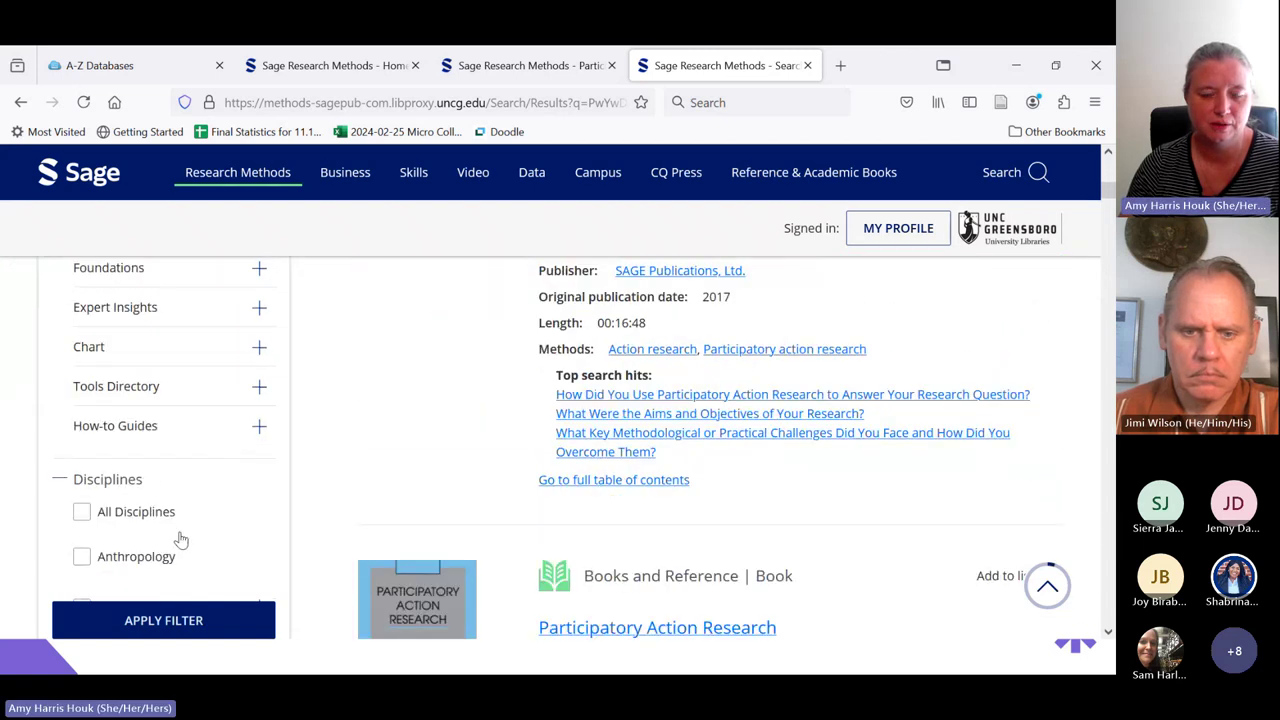
pyautogui.scroll(-6, 183, 518)
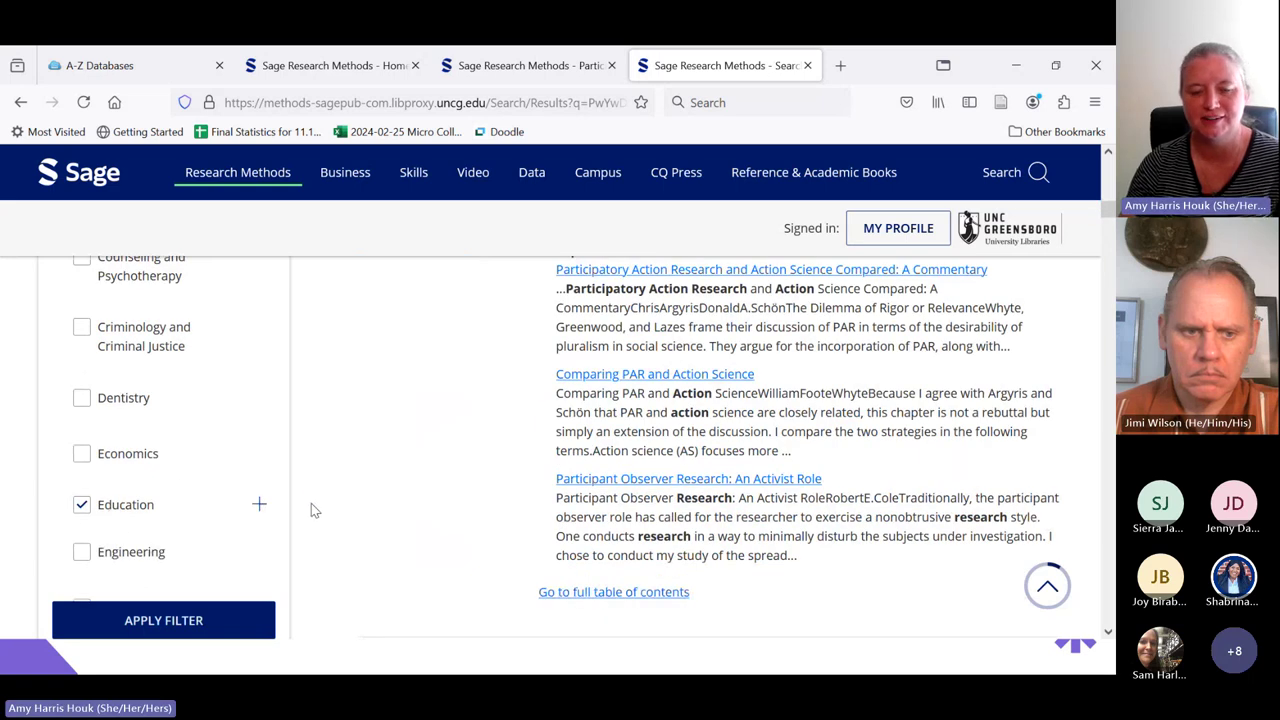
pyautogui.scroll(12, 345, 460)
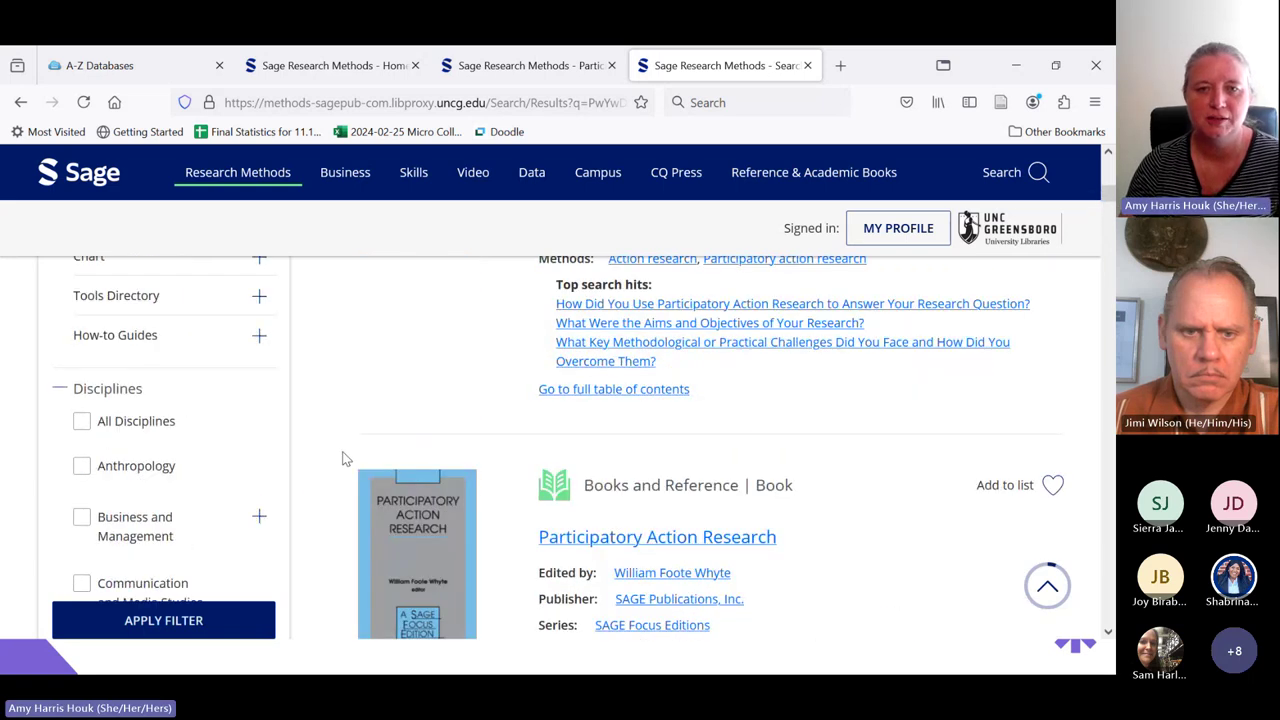
pyautogui.scroll(5, 333, 450)
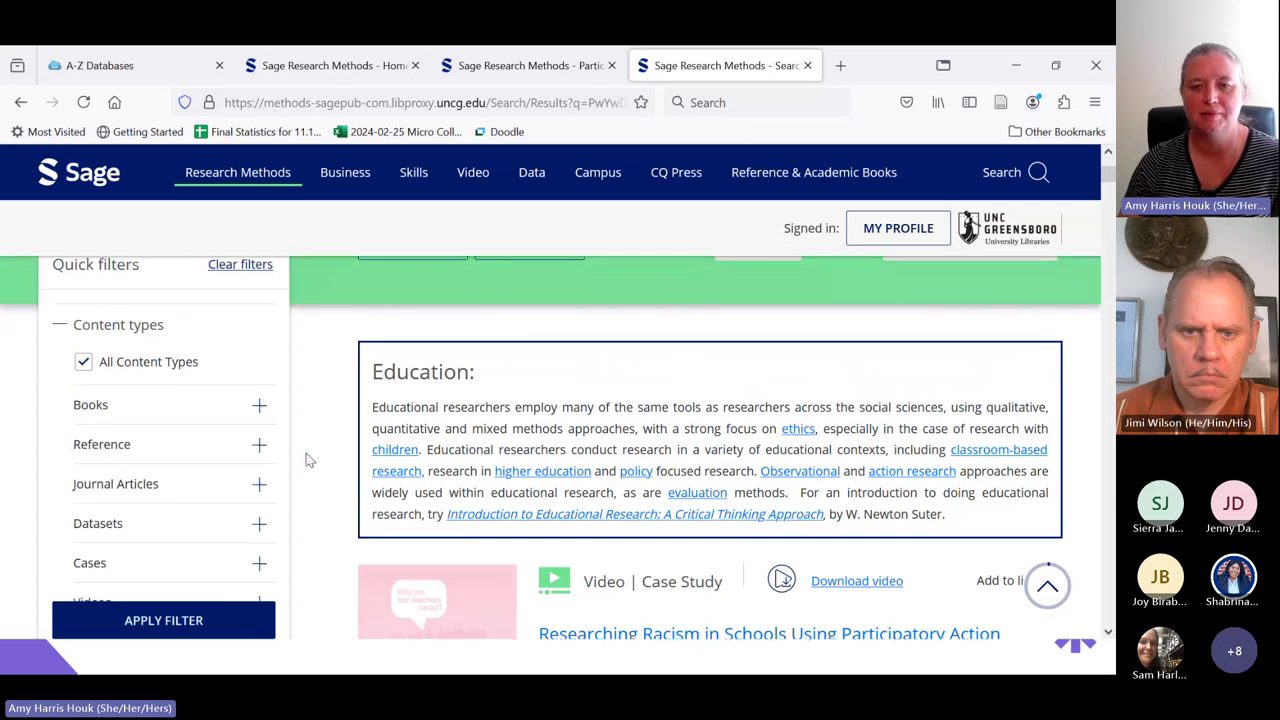
# Look through the quick filters from the content types through all disciplines down to the publication date range
pyautogui.scroll(-2, 320, 476)
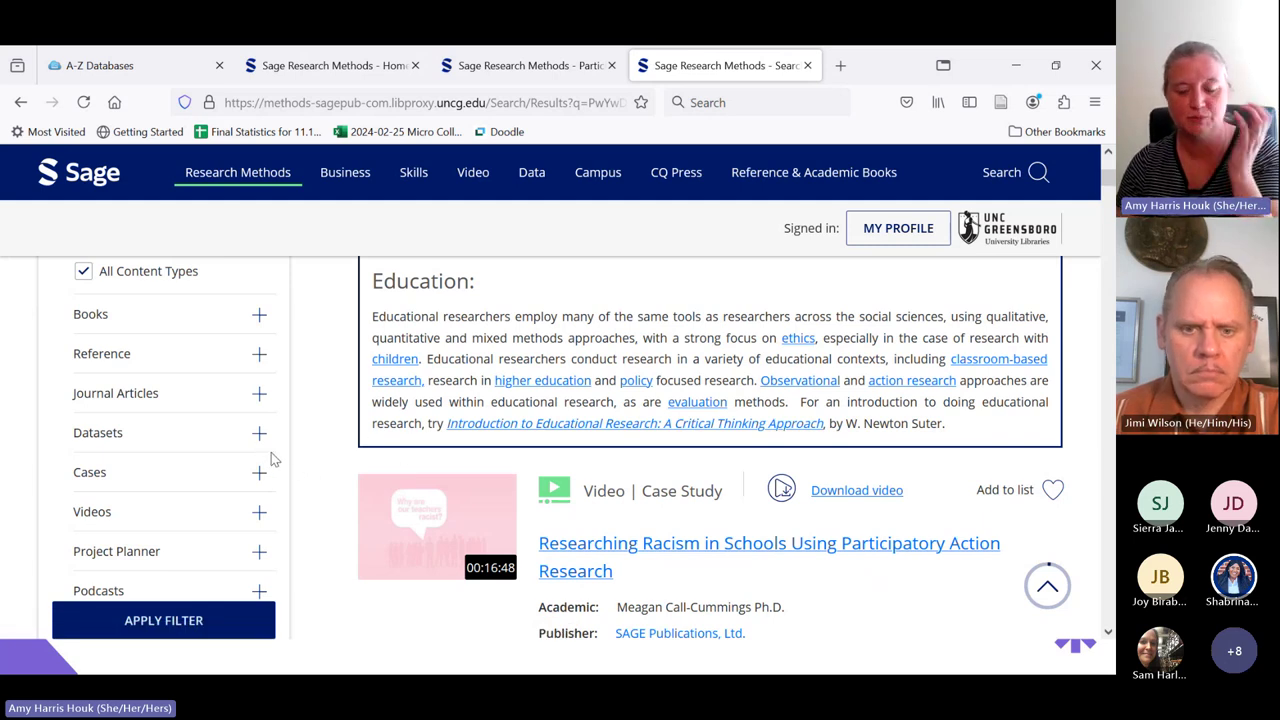
pyautogui.scroll(-3, 310, 493)
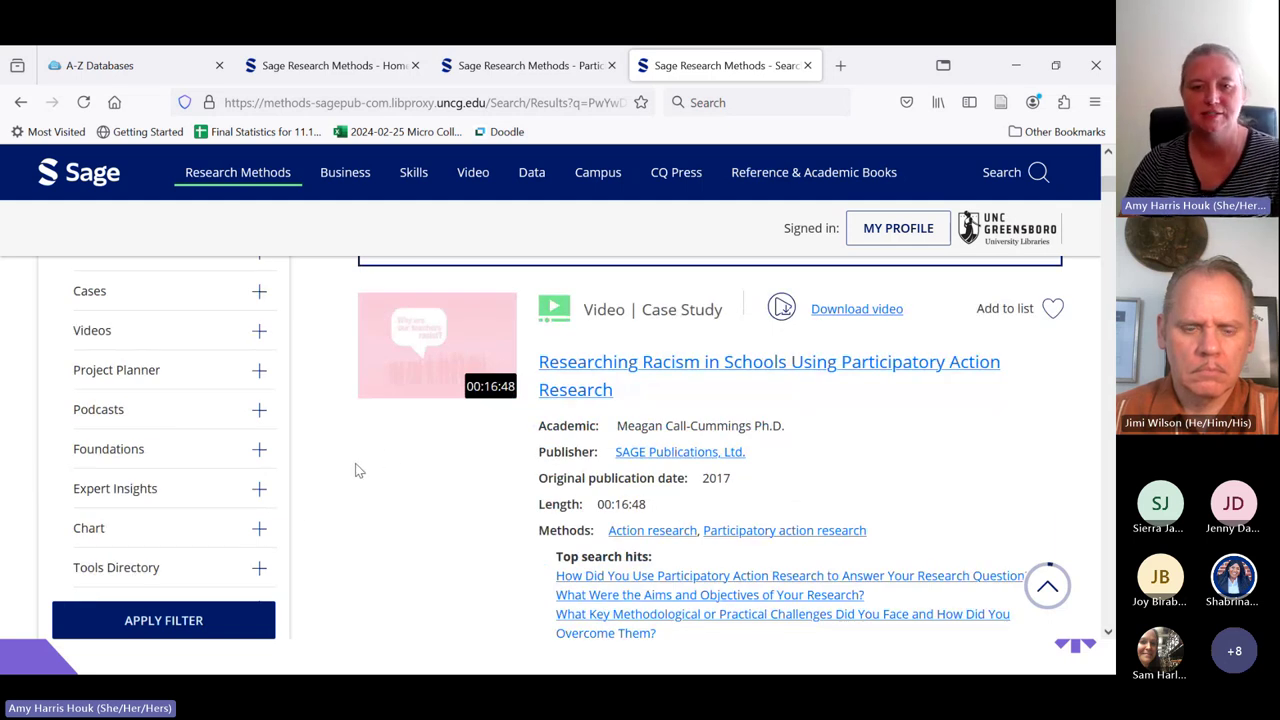
pyautogui.scroll(-2, 360, 467)
pyautogui.scroll(-7, 360, 467)
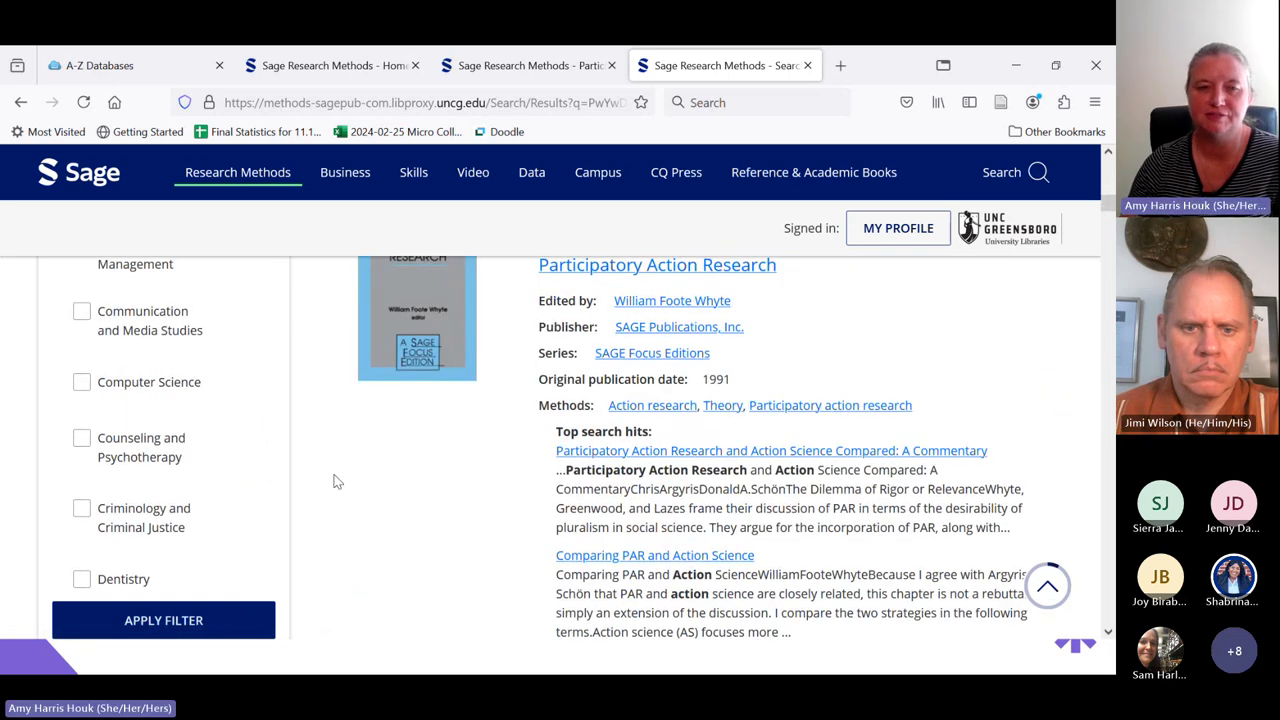
pyautogui.scroll(-2, 322, 500)
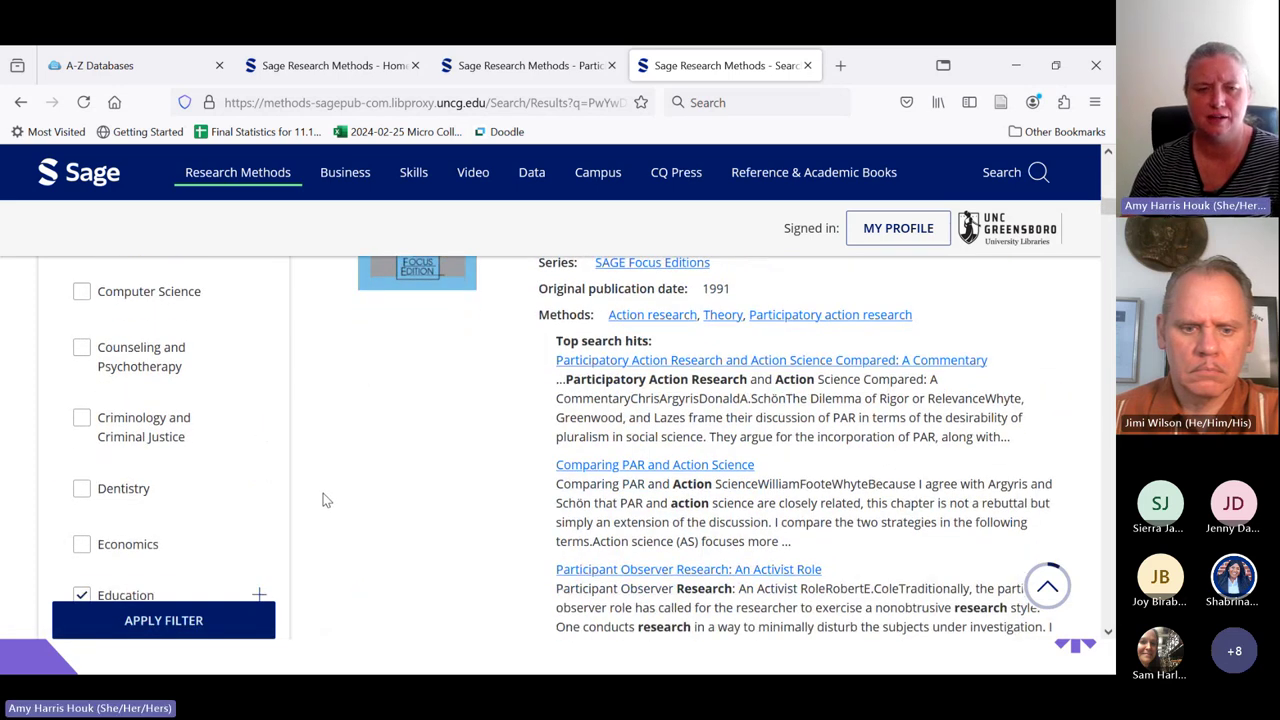
pyautogui.scroll(8, 323, 500)
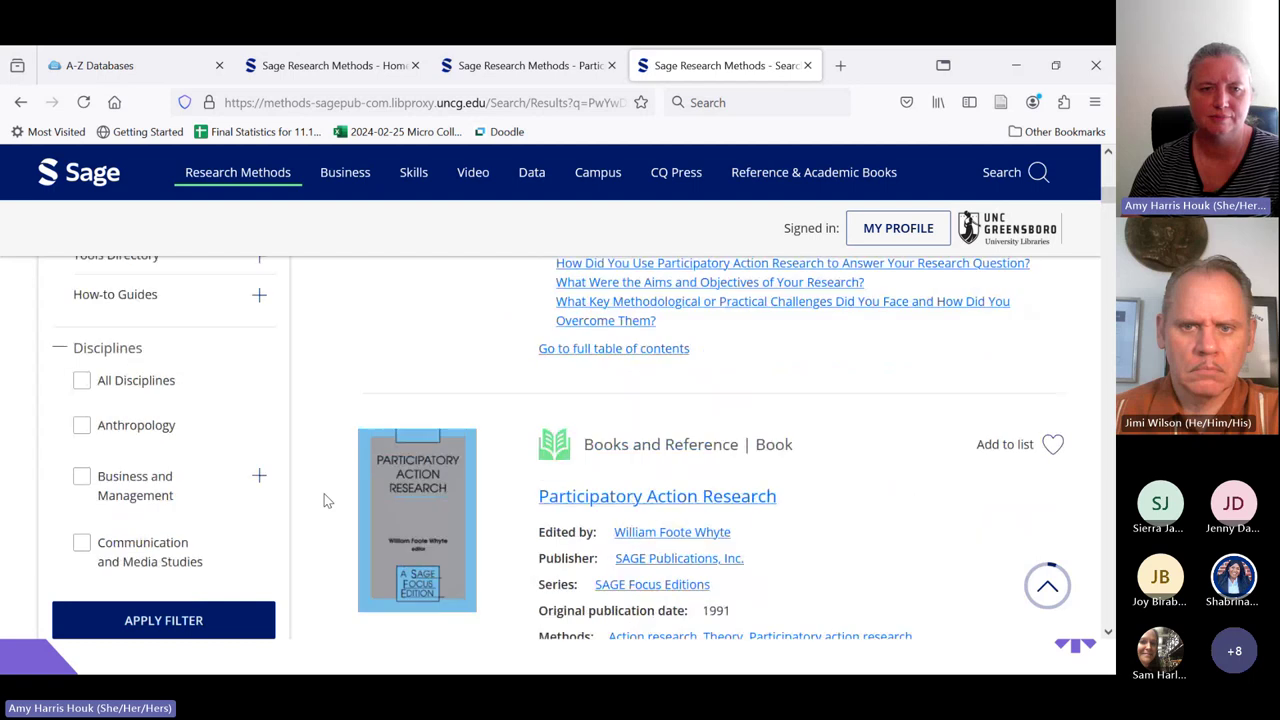
pyautogui.scroll(-2, 323, 500)
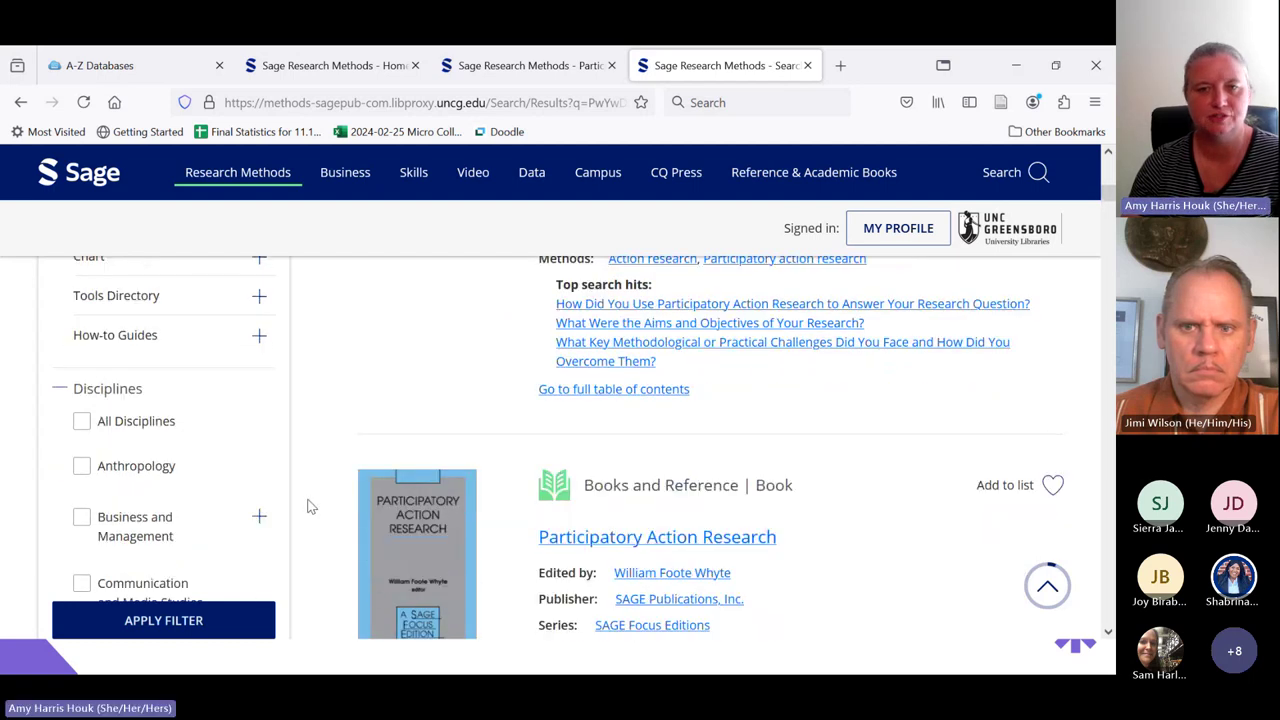
pyautogui.scroll(-14, 308, 493)
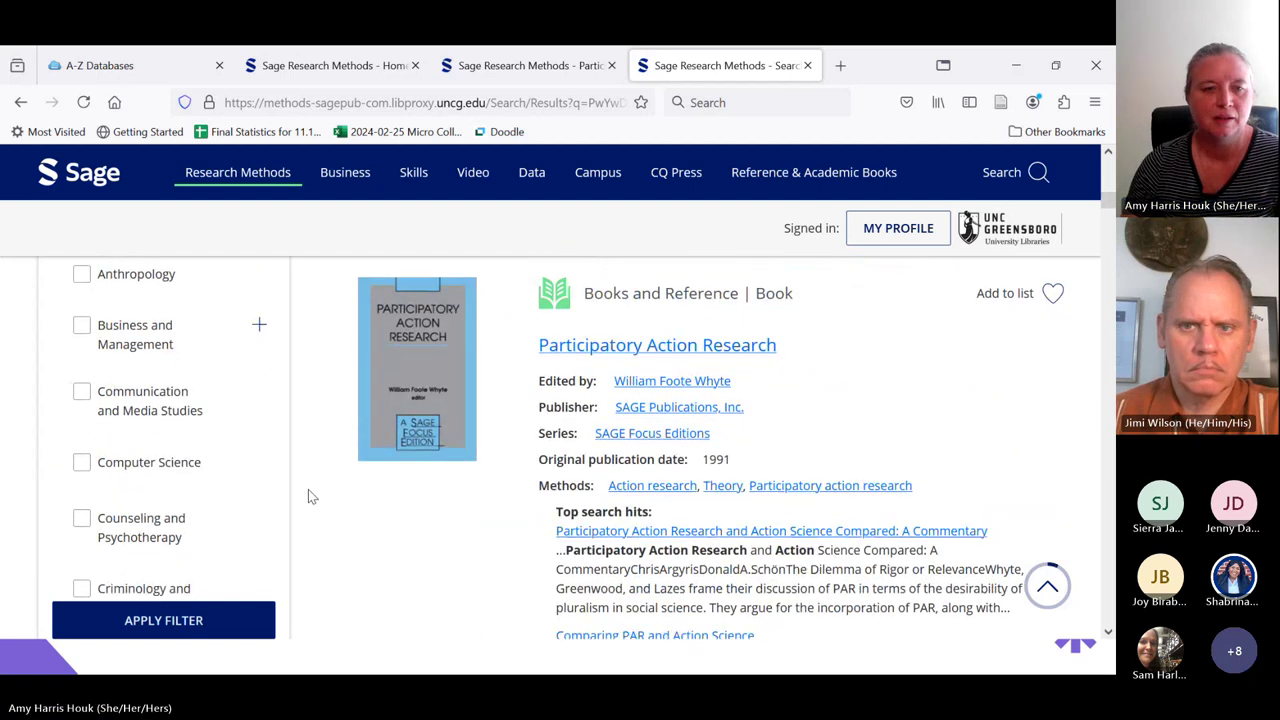
pyautogui.scroll(-5, 309, 490)
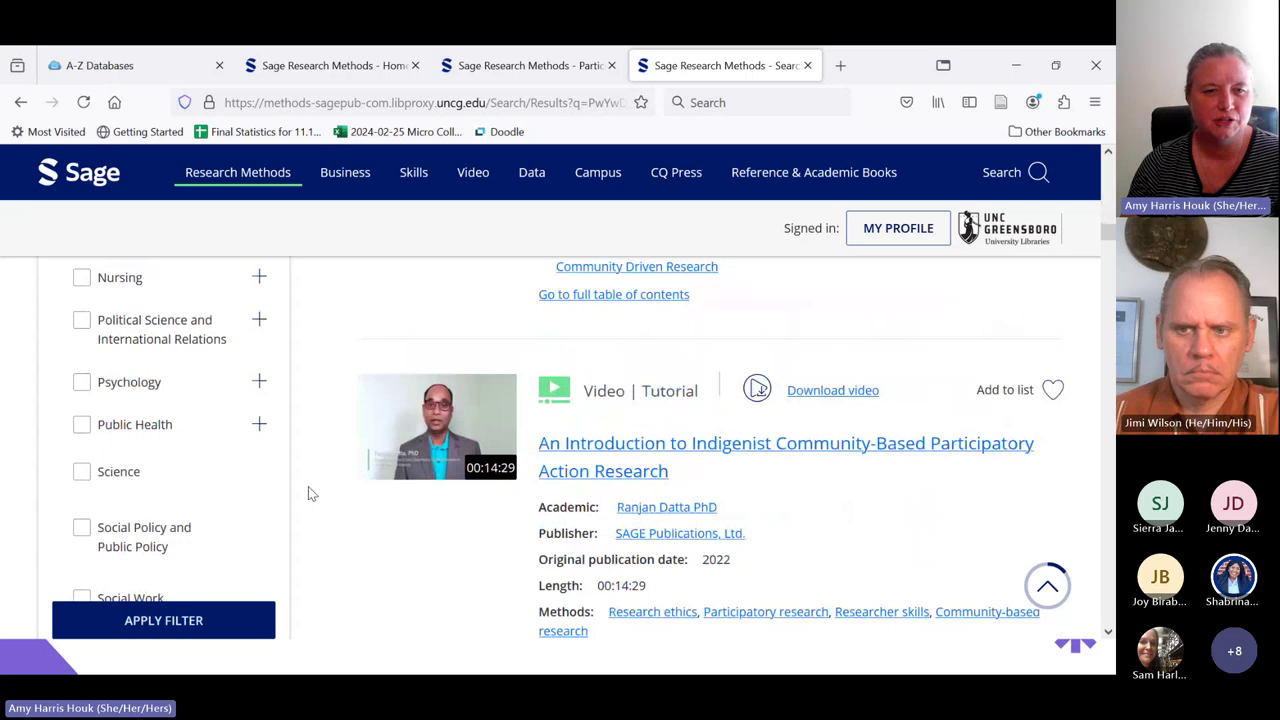
pyautogui.scroll(-5, 309, 490)
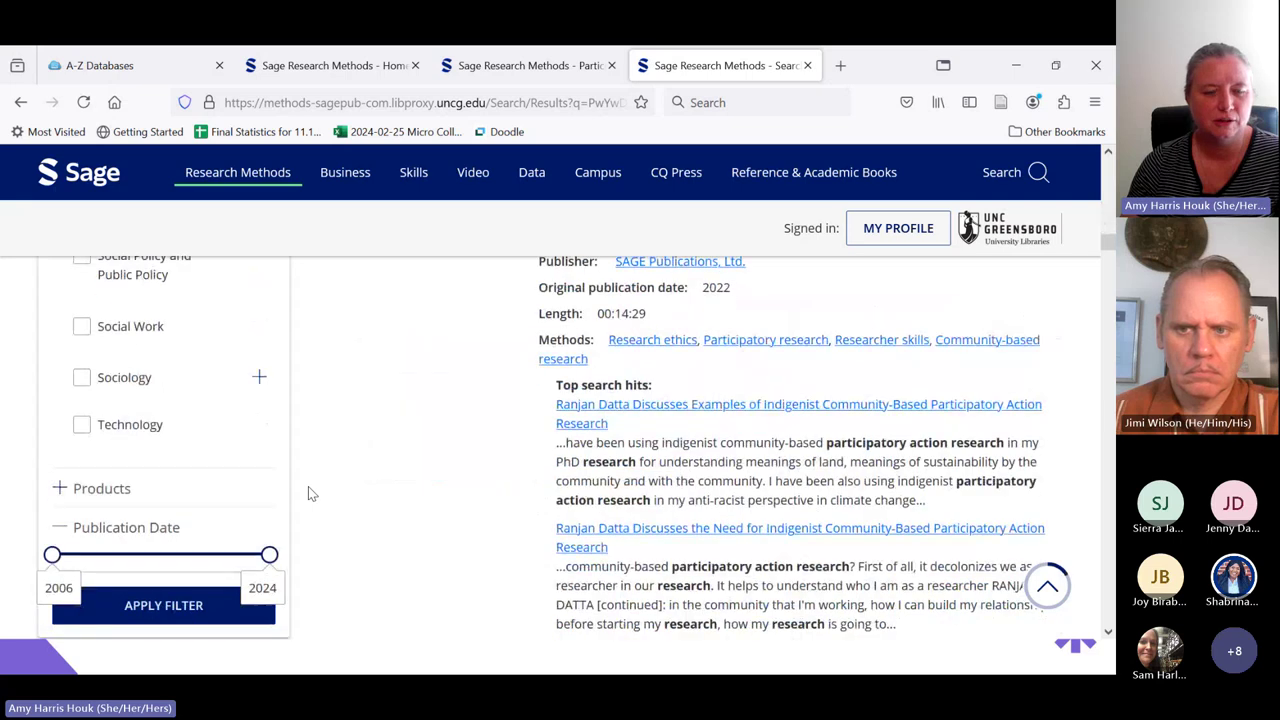
# Expand the Products filter and review its product list, the publication date range and the search within results option
pyautogui.click(113, 488)
pyautogui.scroll(-3, 250, 487)
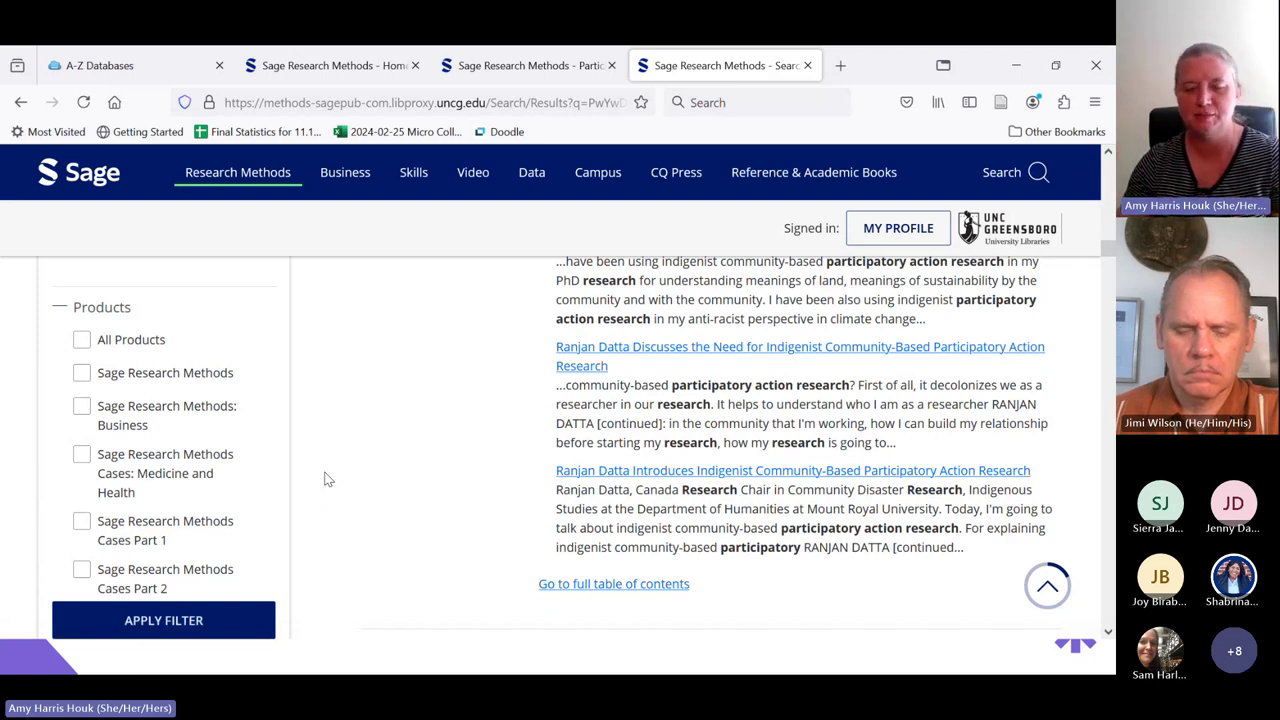
pyautogui.scroll(-6, 310, 478)
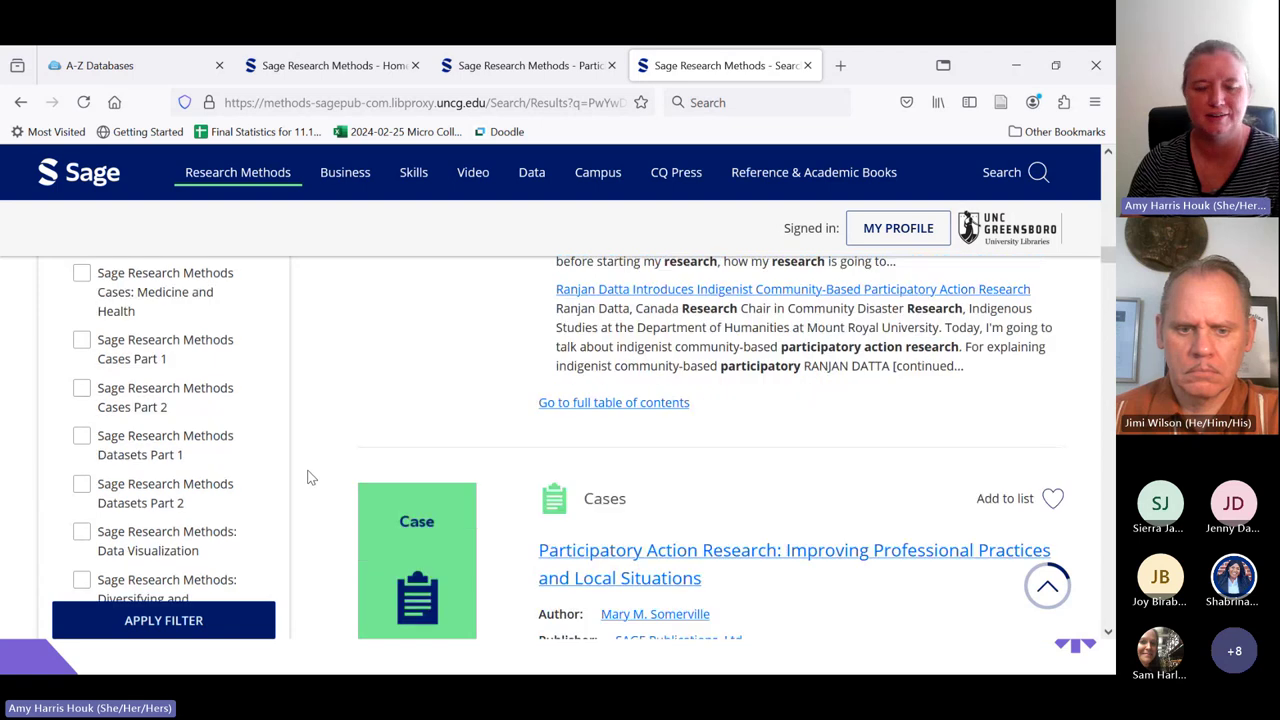
pyautogui.scroll(-6, 180, 475)
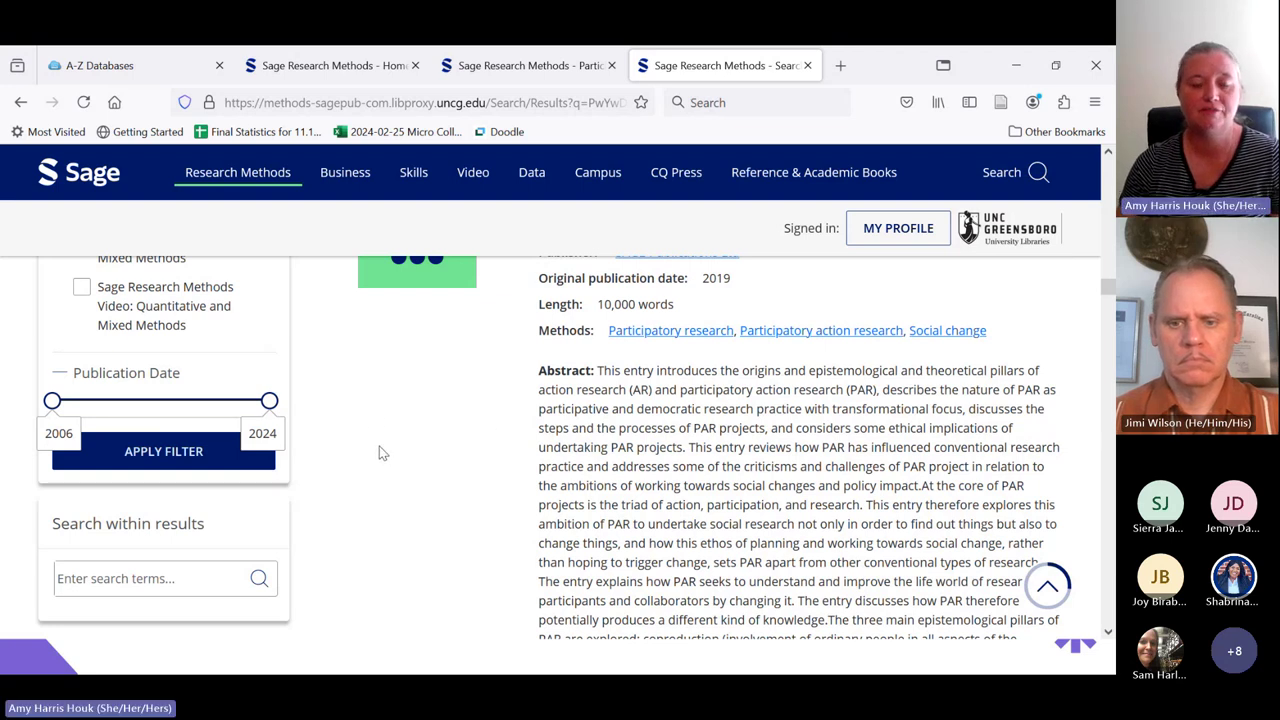
pyautogui.hotkey('alt', 'Tab')
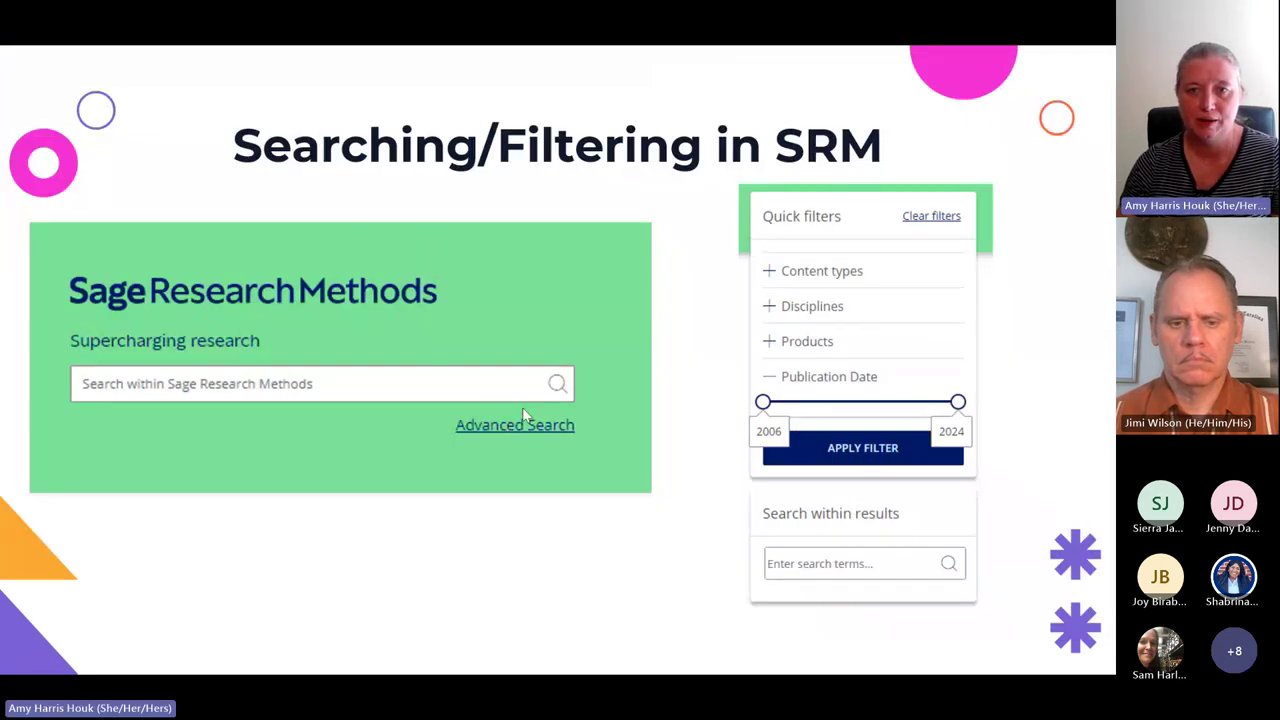
pyautogui.press('Right')
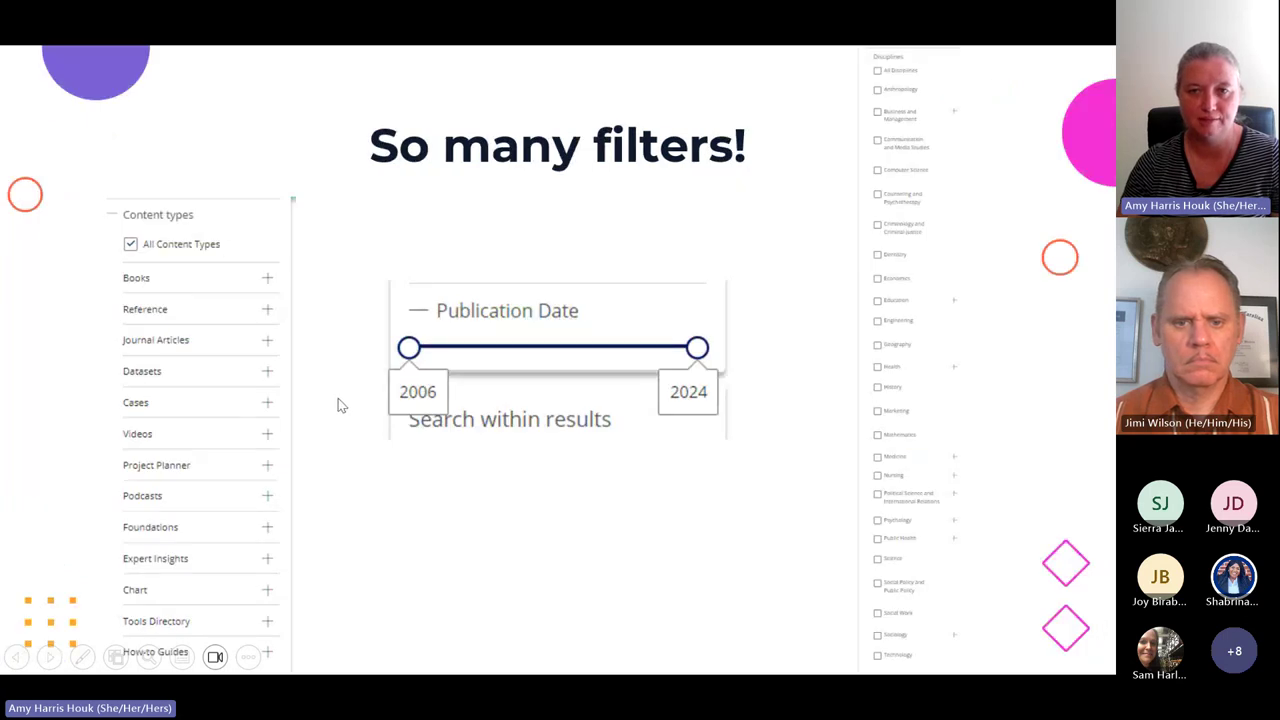
pyautogui.press('Left')
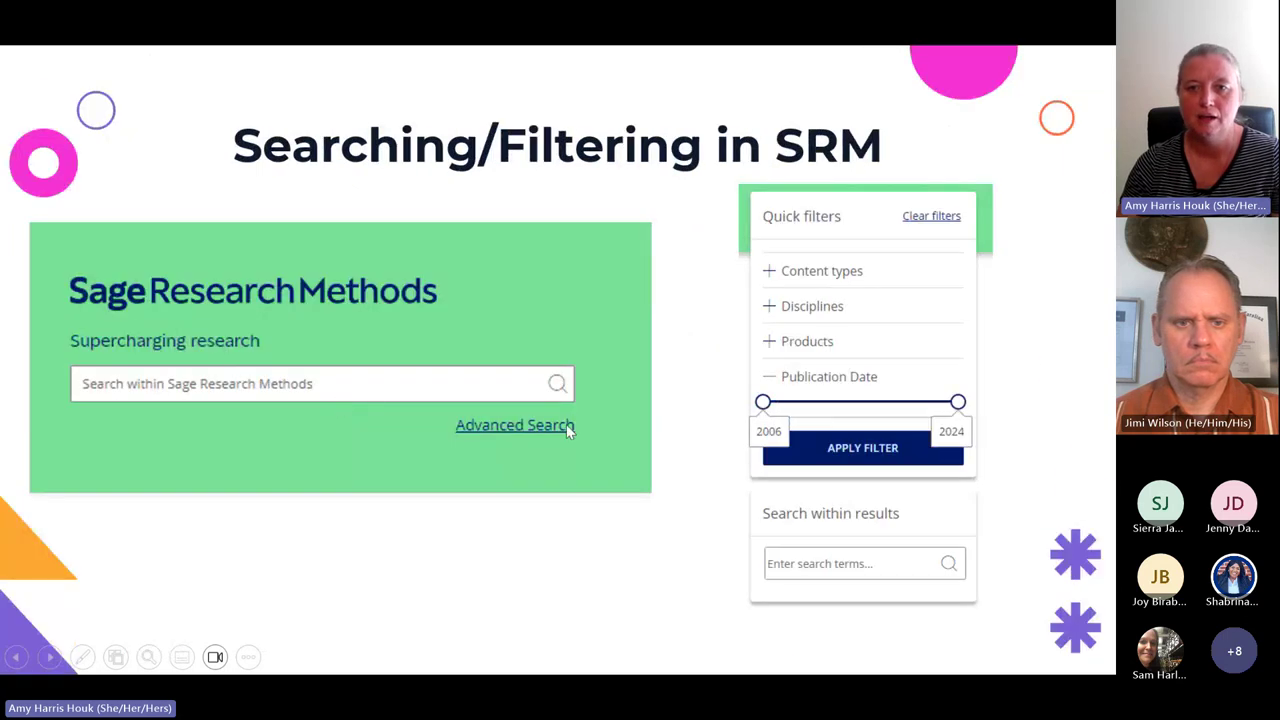